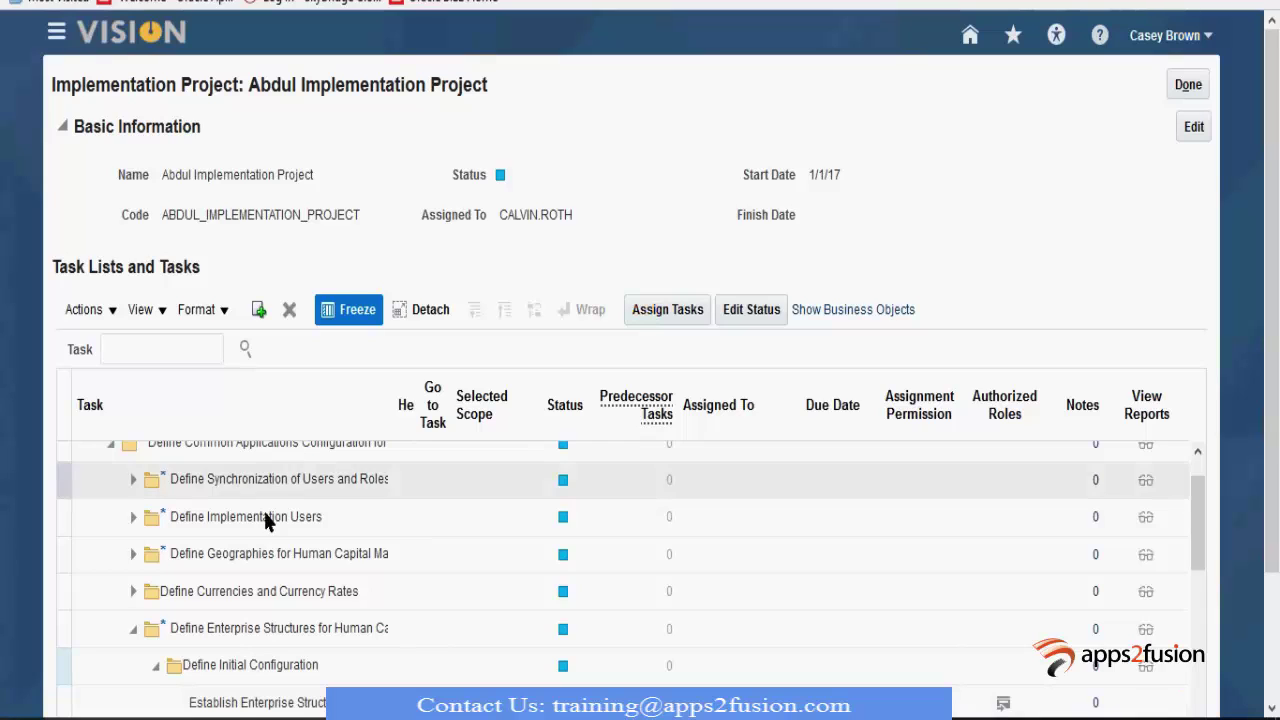
From the Establish Enterprise Structures task, create an enterprise configuration named "Abdul Enterprise Structure".
{"action": "left_click", "coordinate": [450, 703]}
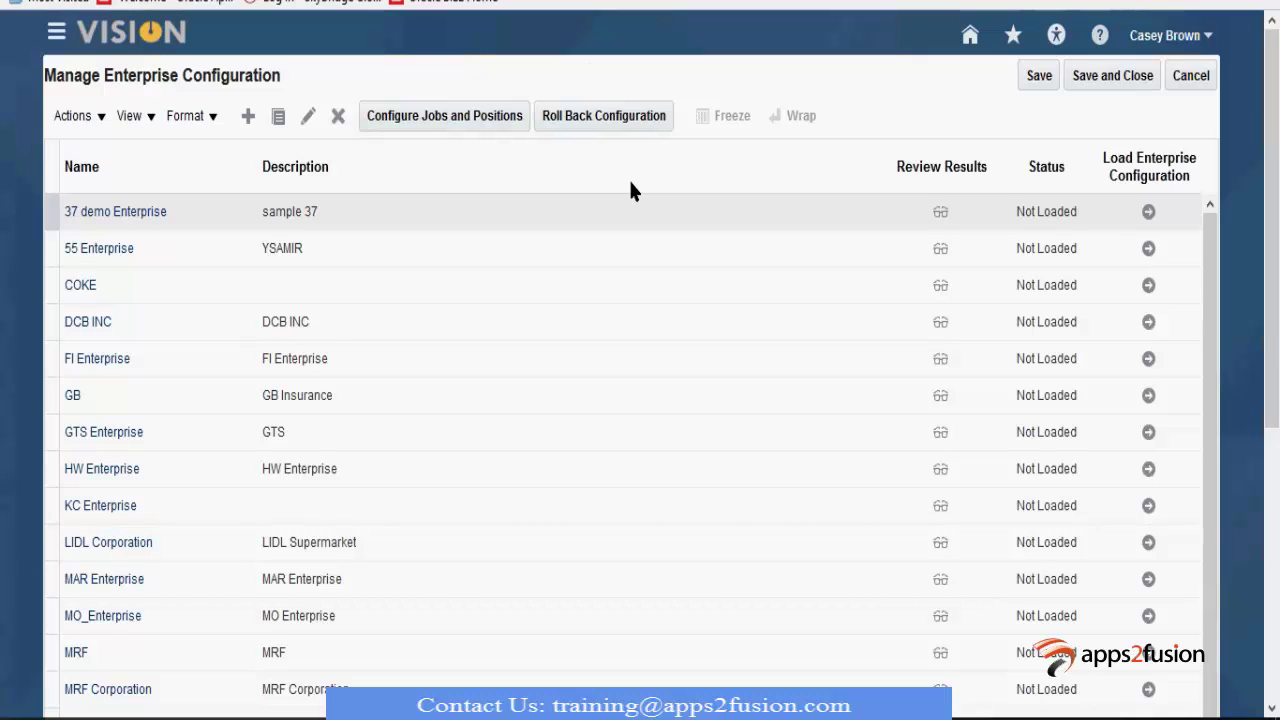
{"action": "left_click", "coordinate": [248, 117]}
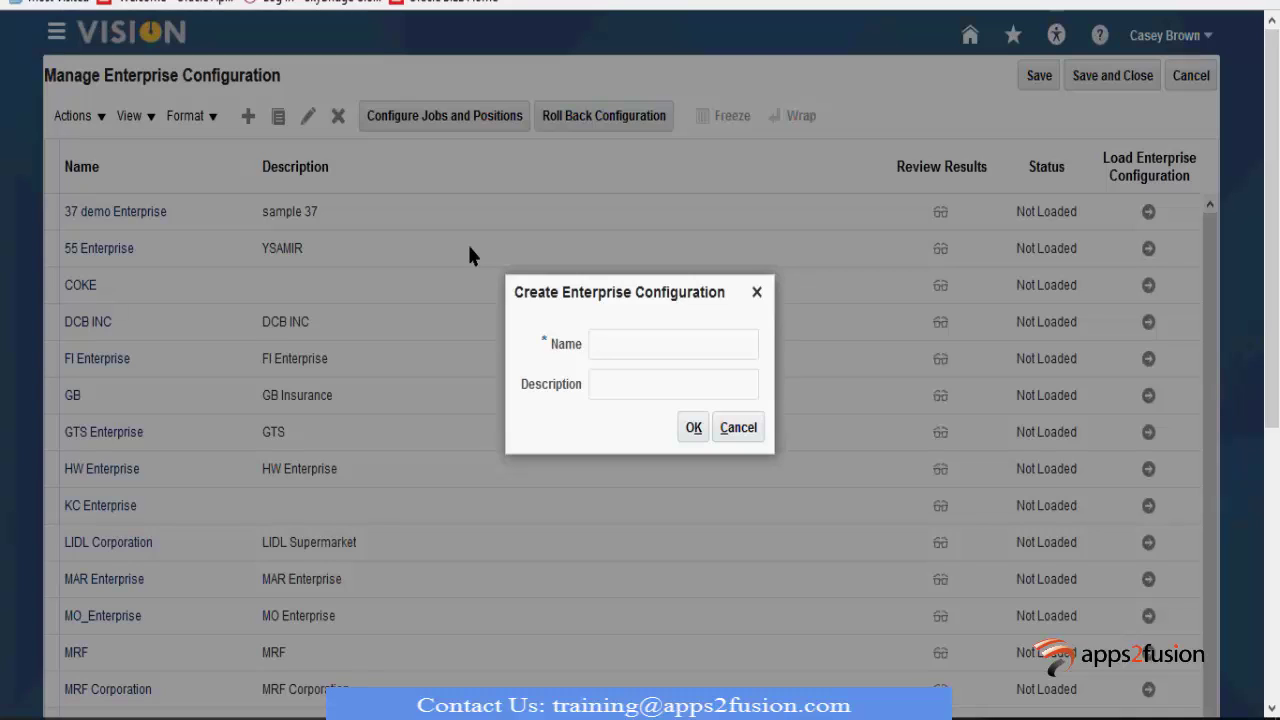
{"action": "type", "text": "Abdul Enterprise Structure"}
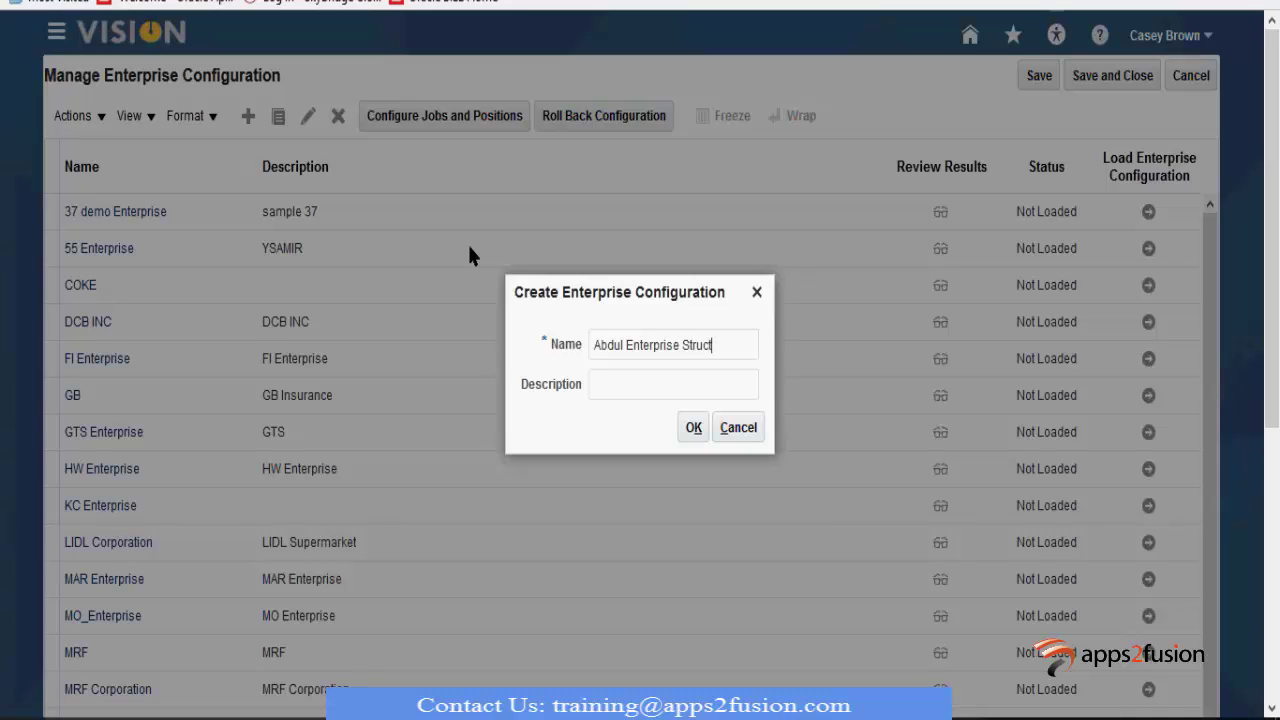
{"action": "left_click", "coordinate": [693, 427]}
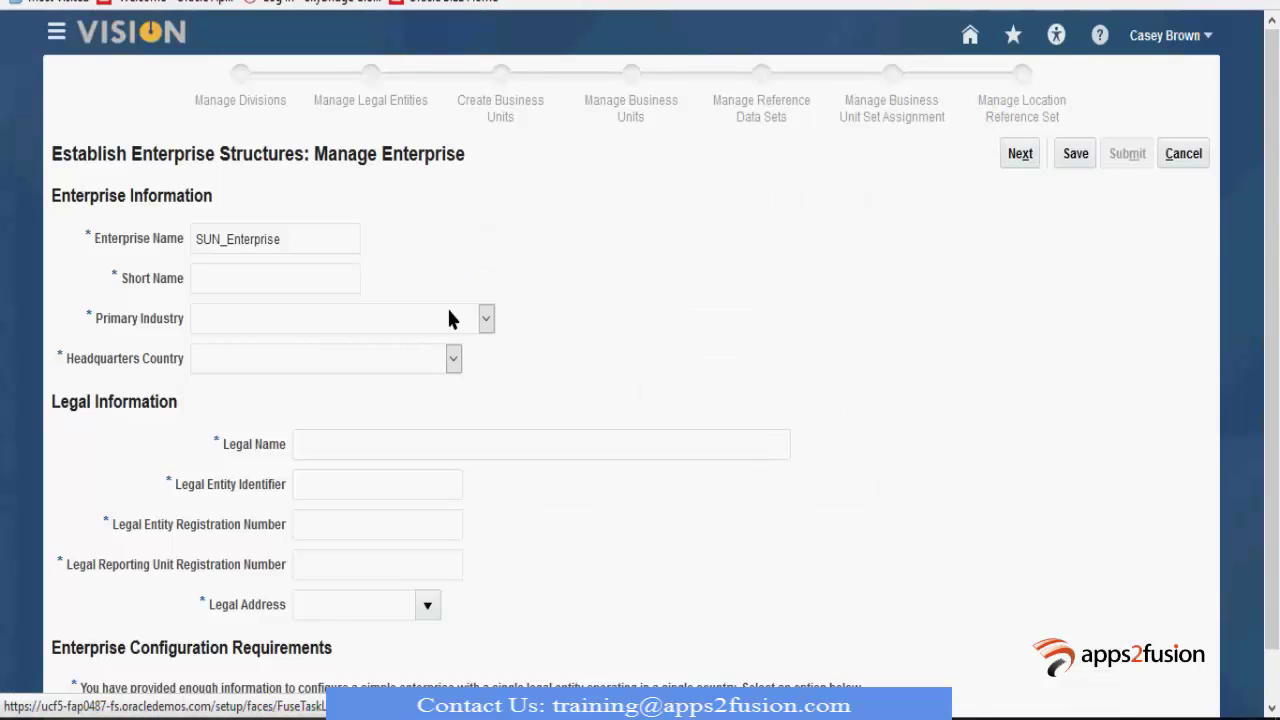
Set the enterprise name to ABDUL_Enterprise and the short name to ABDUL_ENT.
{"action": "scroll", "coordinate": [449, 311], "scroll_direction": "down", "scroll_amount": 1}
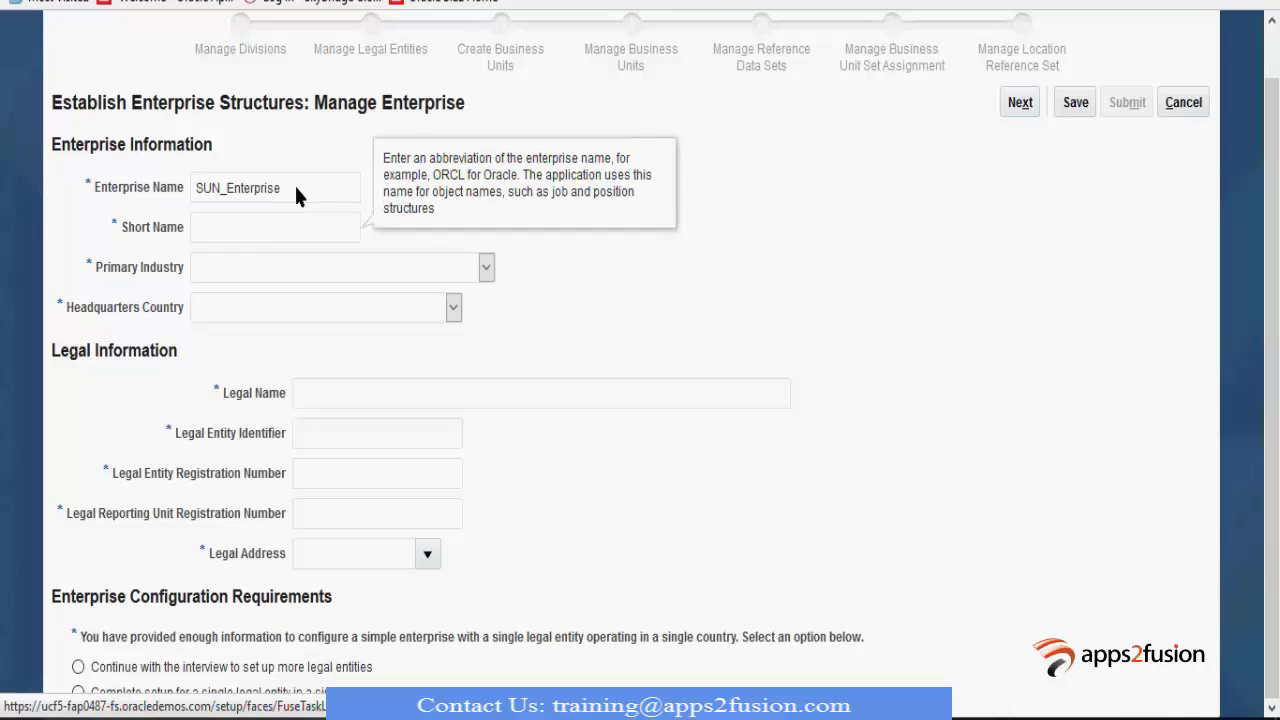
{"action": "left_click_drag", "start_coordinate": [221, 194], "coordinate": [195, 192]}
{"action": "type", "text": "ABDUL"}
{"action": "left_click_drag", "start_coordinate": [300, 189], "coordinate": [137, 187]}
{"action": "left_click", "coordinate": [212, 227]}
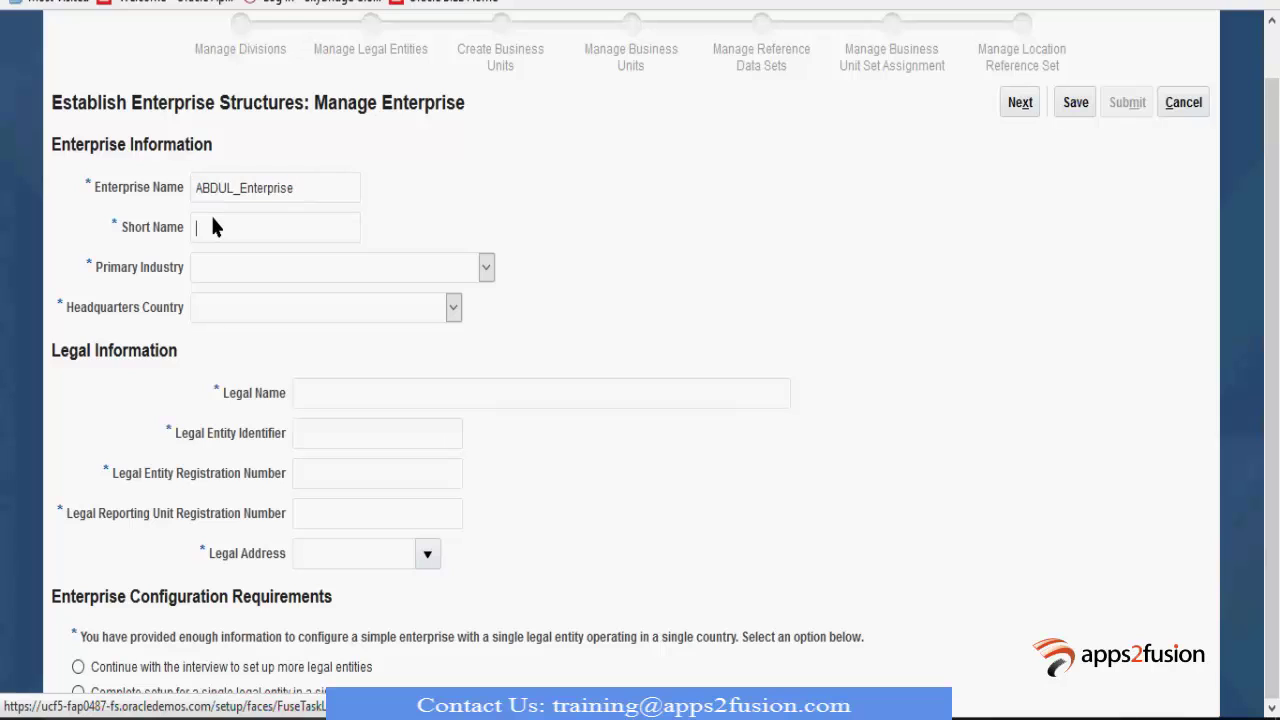
{"action": "double_click", "coordinate": [295, 189]}
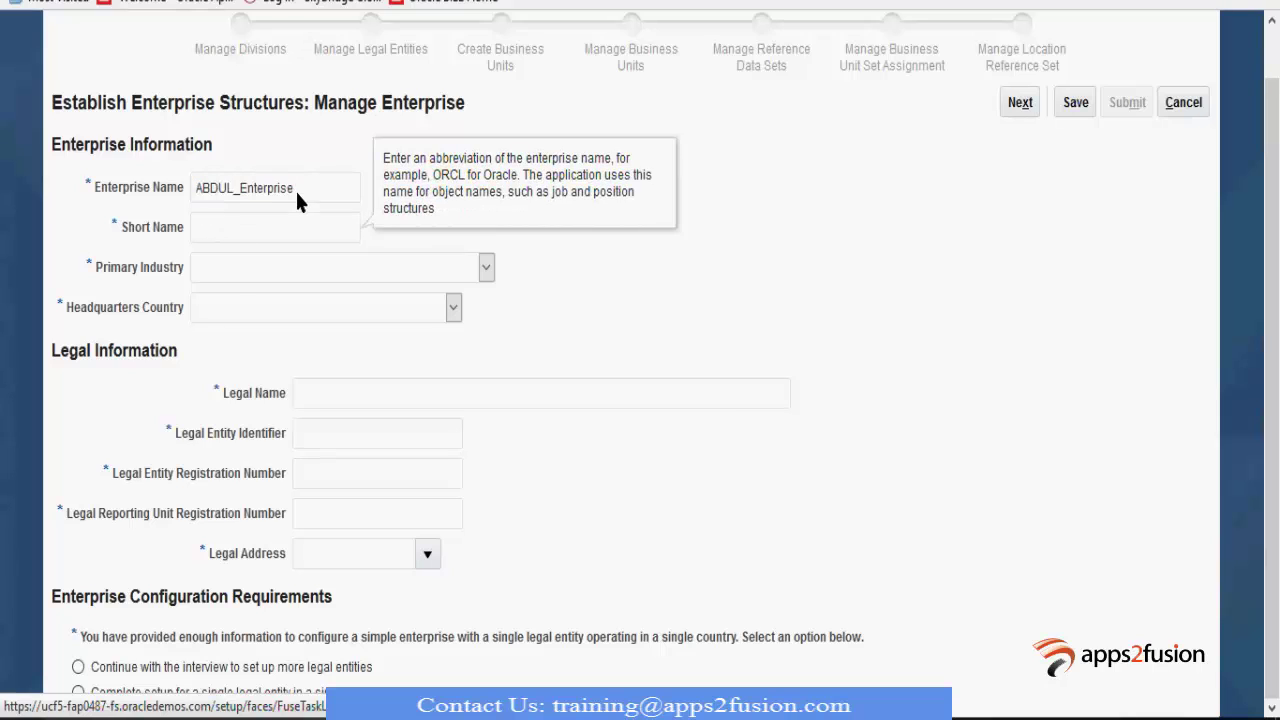
{"action": "left_click", "coordinate": [212, 238]}
{"action": "type", "text": "ABDUL_Ente"}
Choose Information as the enterprise's primary industry.
{"action": "left_click", "coordinate": [269, 266]}
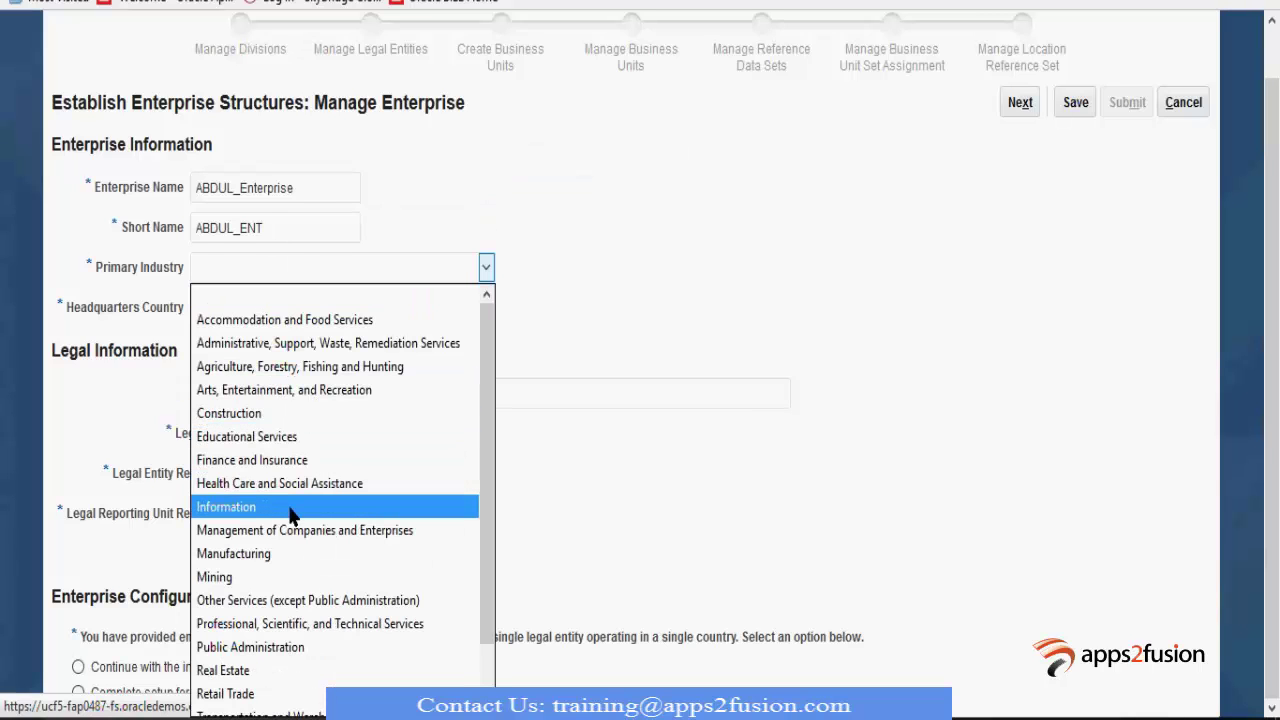
{"action": "scroll", "coordinate": [293, 513], "scroll_direction": "down", "scroll_amount": 1}
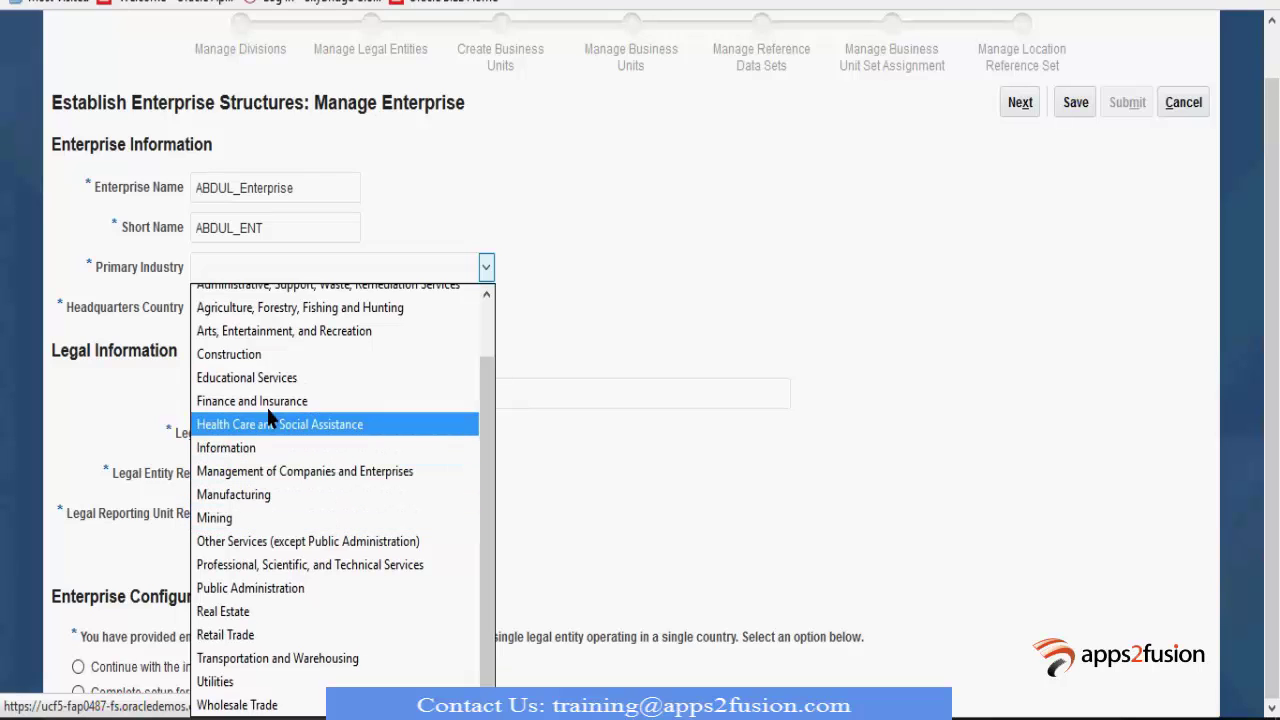
{"action": "left_click", "coordinate": [258, 448]}
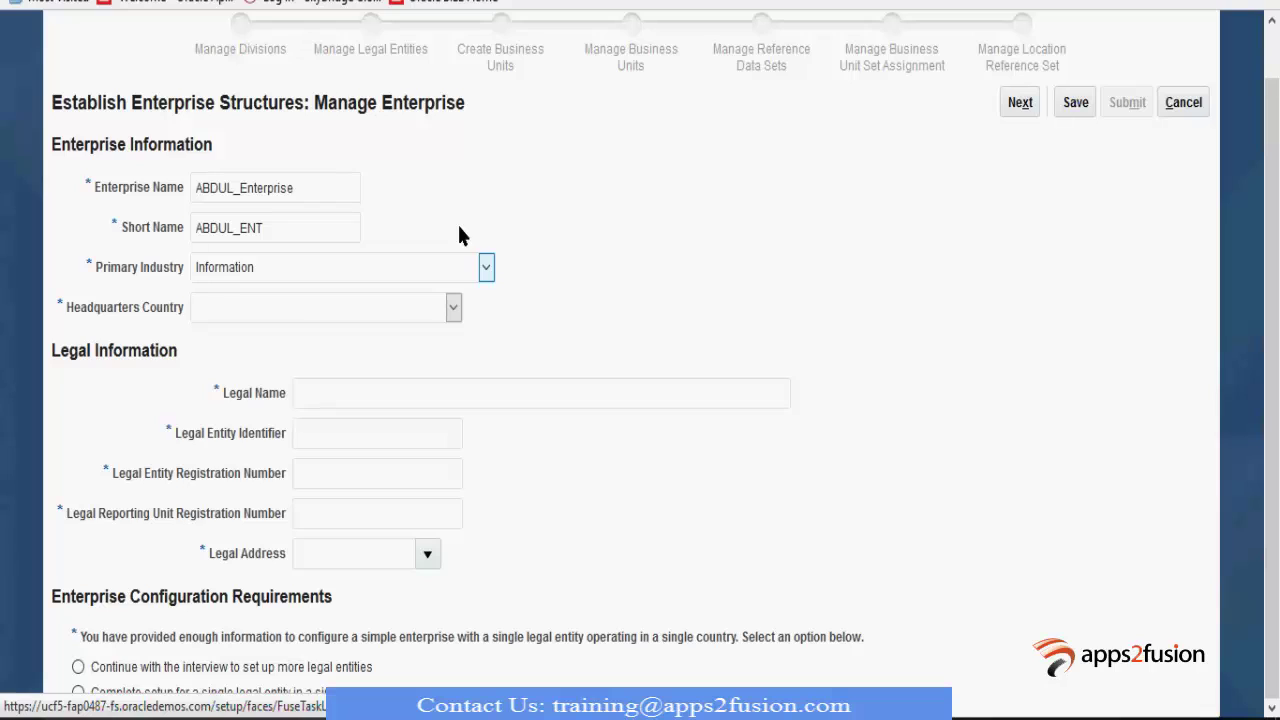
Choose United Kingdom as the enterprise's headquarters country.
{"action": "left_click", "coordinate": [394, 316]}
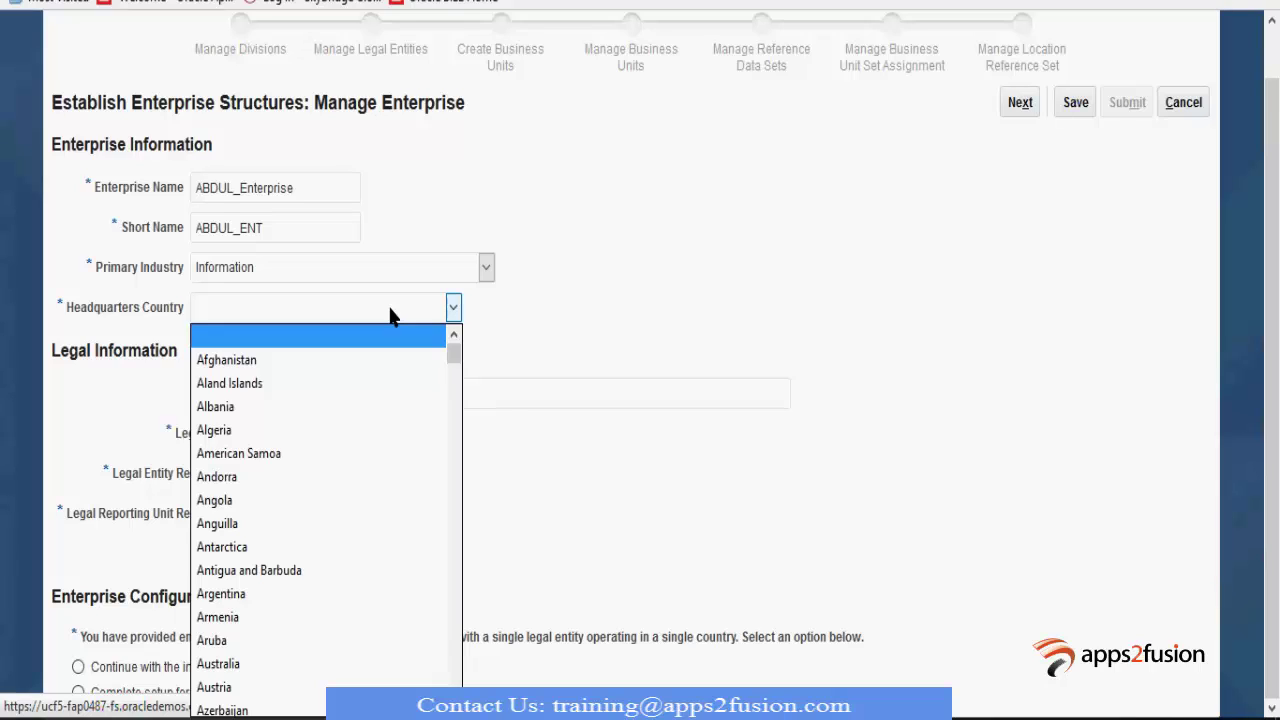
{"action": "scroll", "coordinate": [349, 523], "scroll_direction": "down", "scroll_amount": 8}
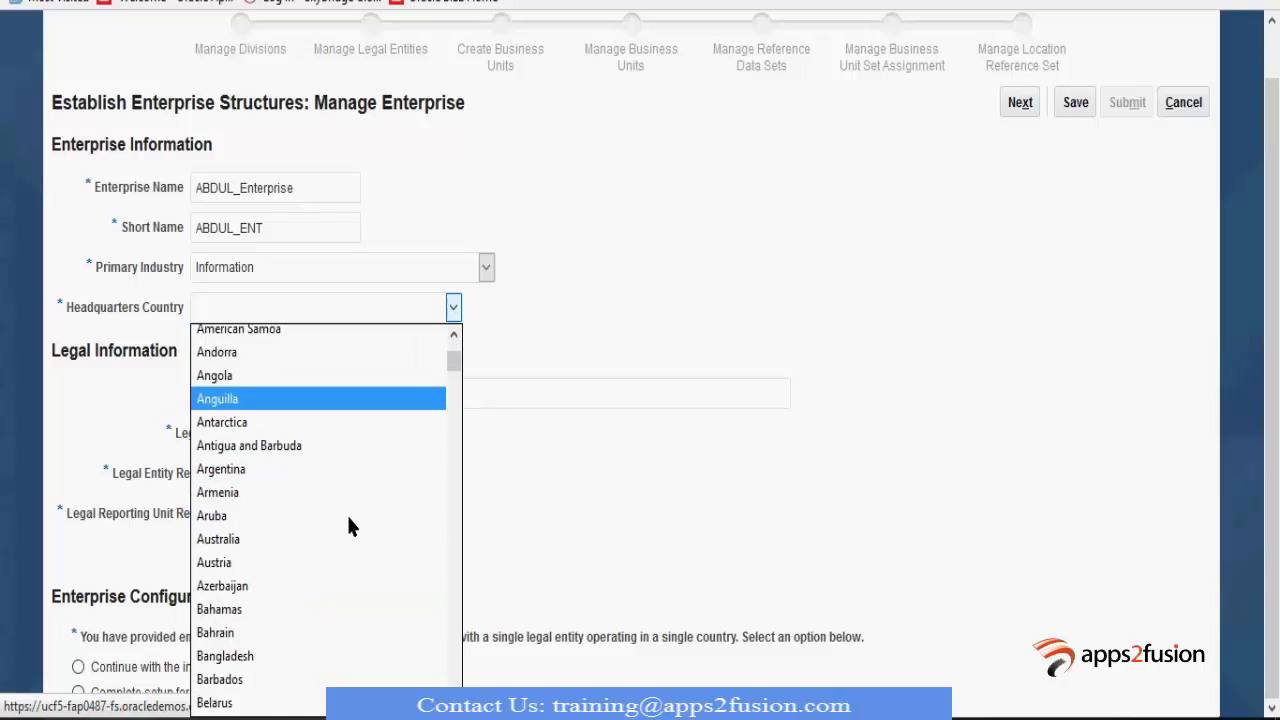
{"action": "scroll", "coordinate": [349, 523], "scroll_direction": "down", "scroll_amount": 20}
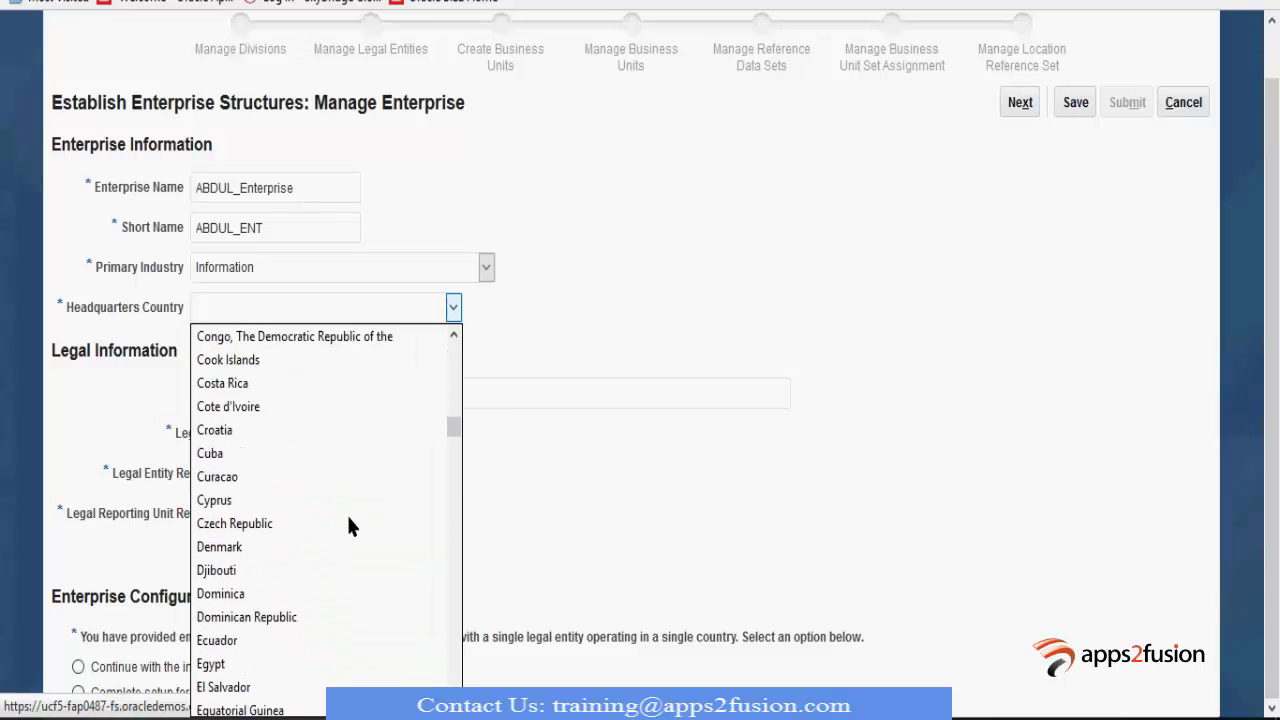
{"action": "scroll", "coordinate": [349, 526], "scroll_direction": "down", "scroll_amount": 20}
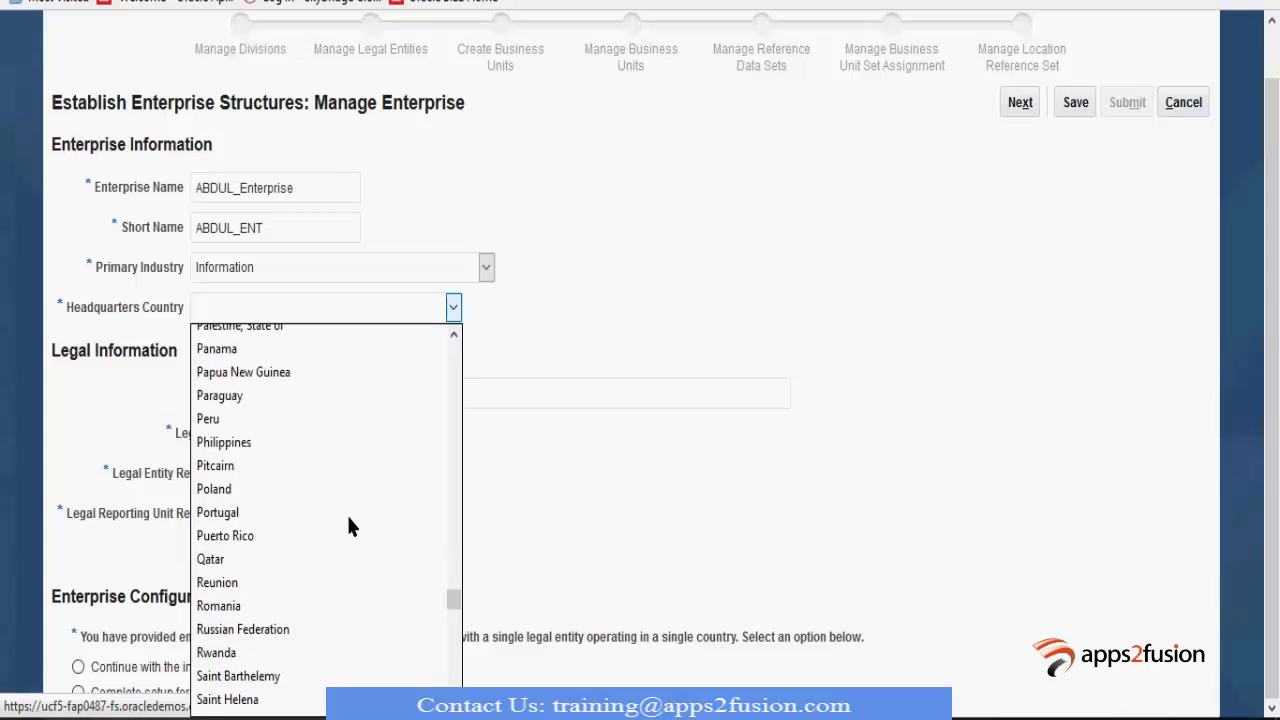
{"action": "type", "text": "un"}
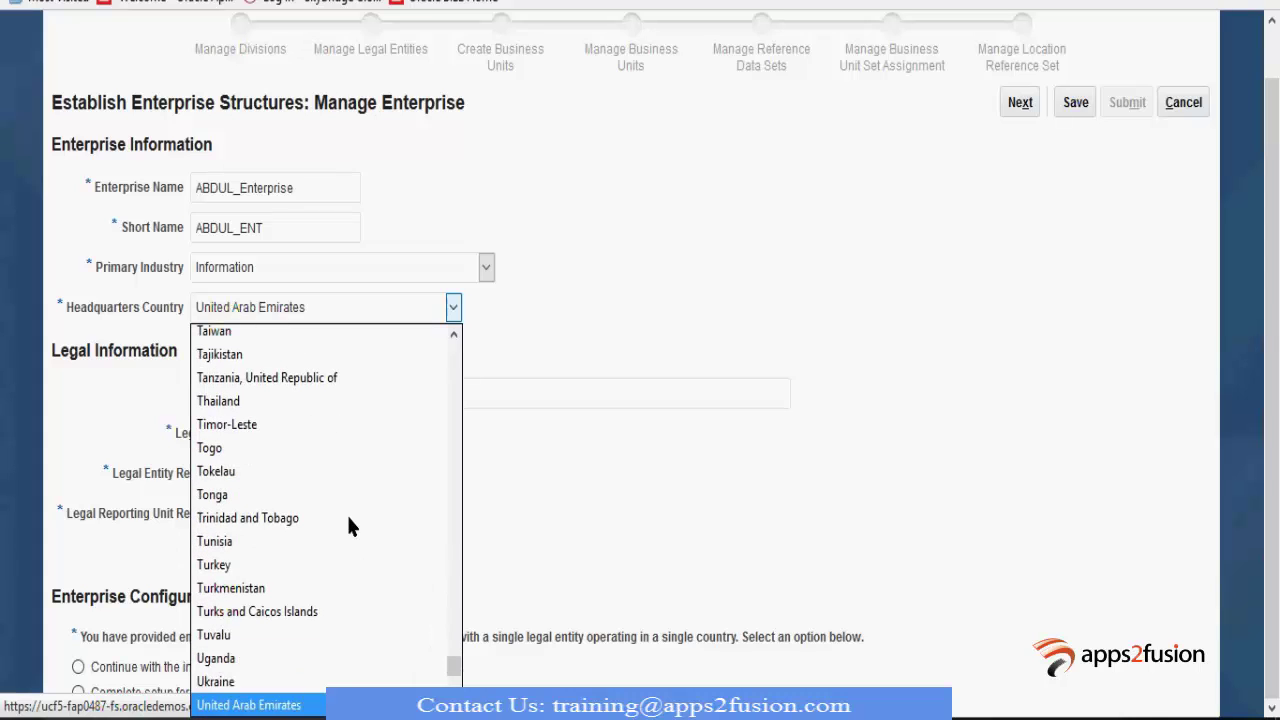
{"action": "scroll", "coordinate": [349, 526], "scroll_direction": "down", "scroll_amount": 3}
{"action": "left_click", "coordinate": [309, 622]}
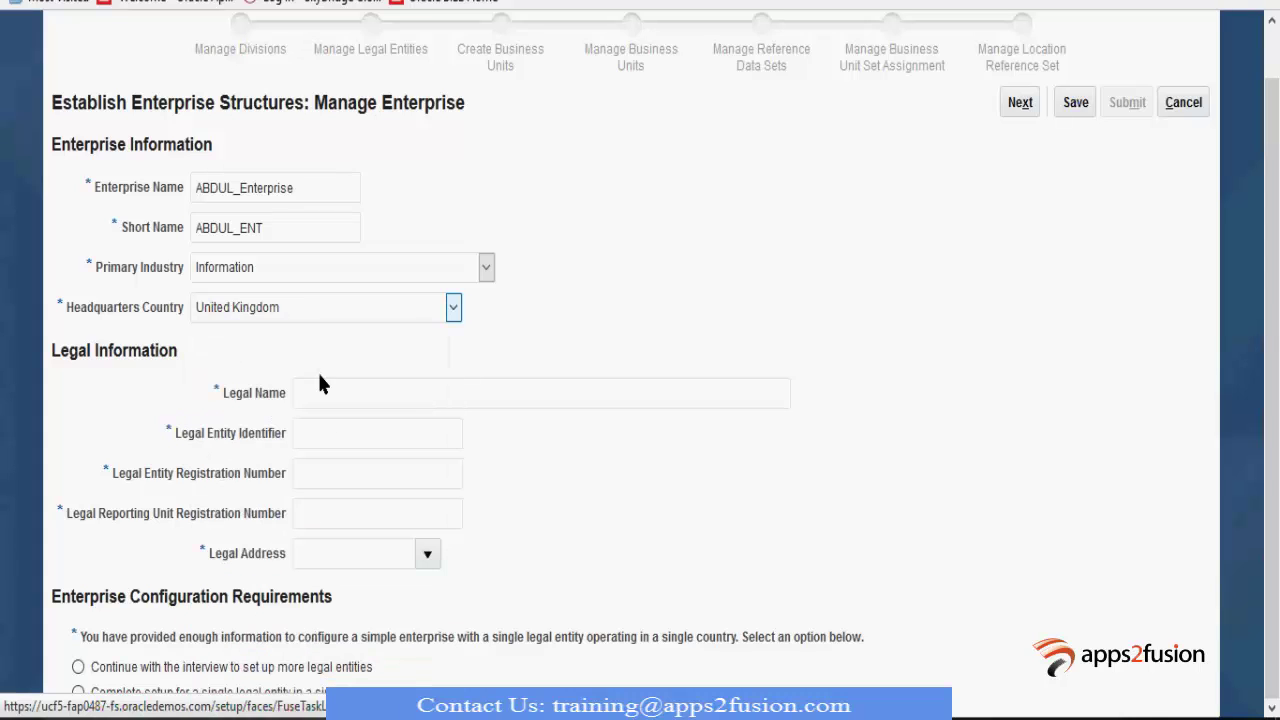
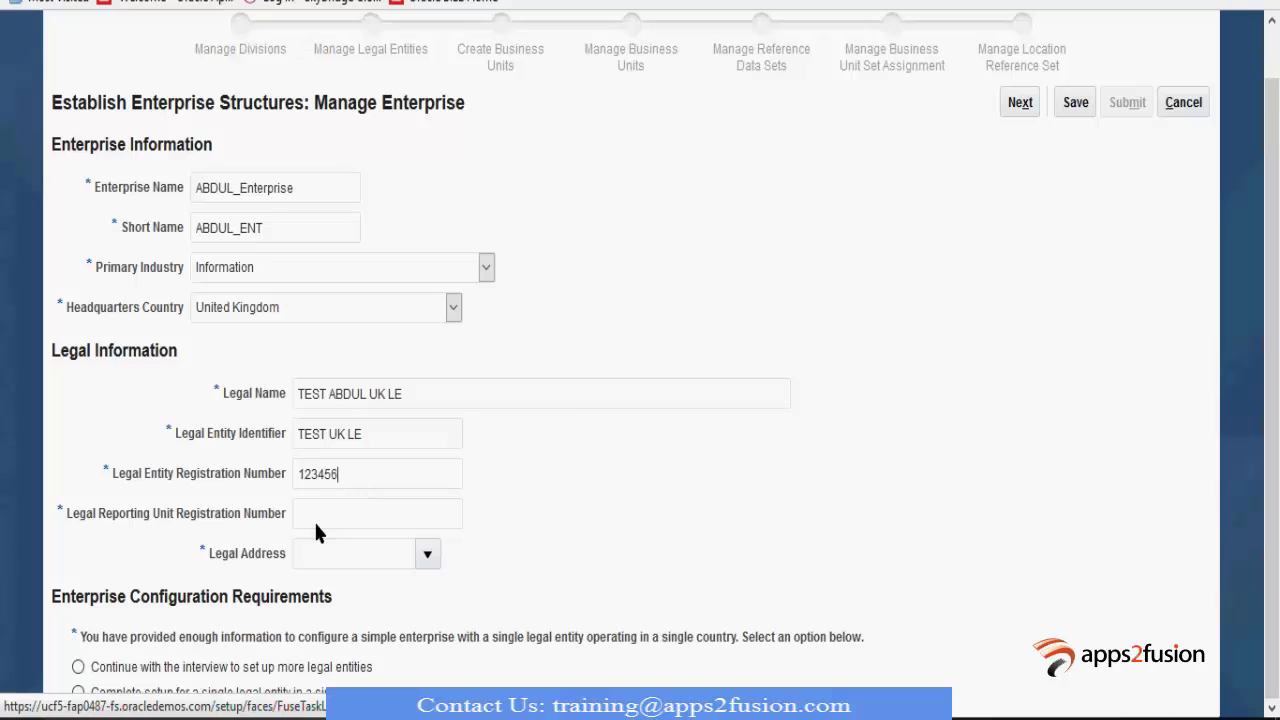
Enter the legal entity registration number as the legal reporting unit registration number as well.
{"action": "left_click_drag", "start_coordinate": [349, 474], "coordinate": [221, 460]}
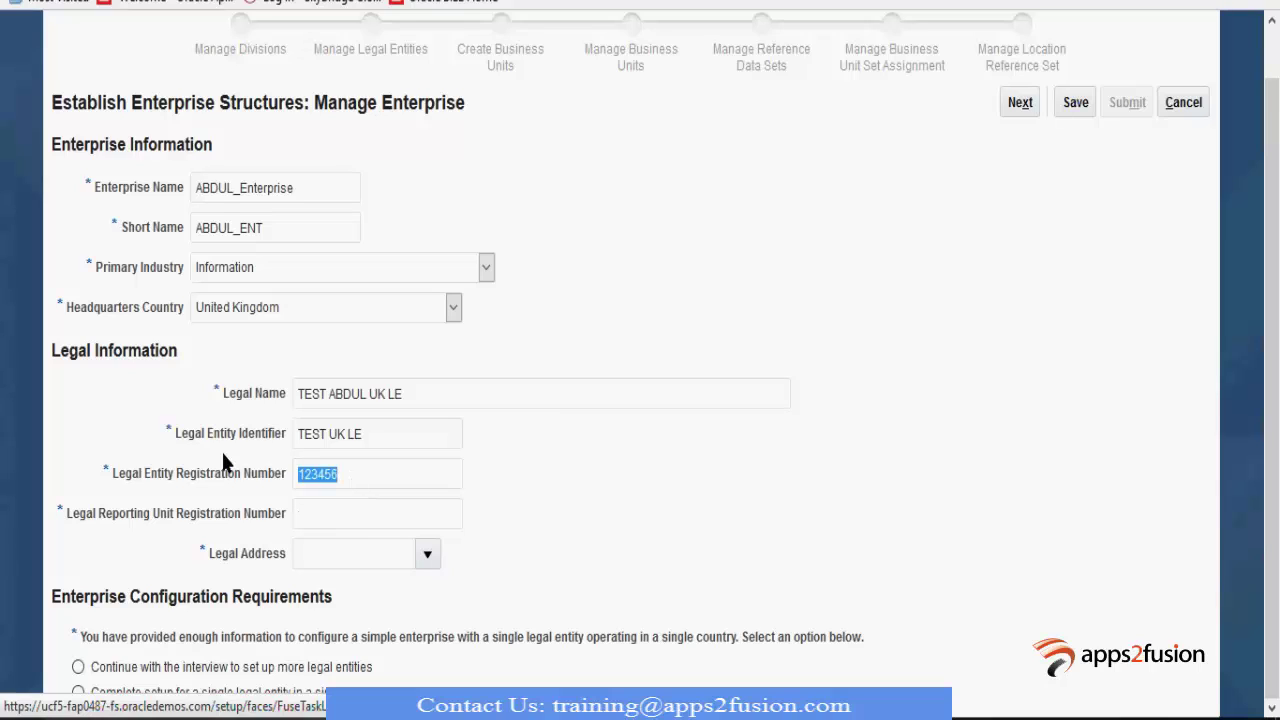
{"action": "left_click", "coordinate": [341, 517]}
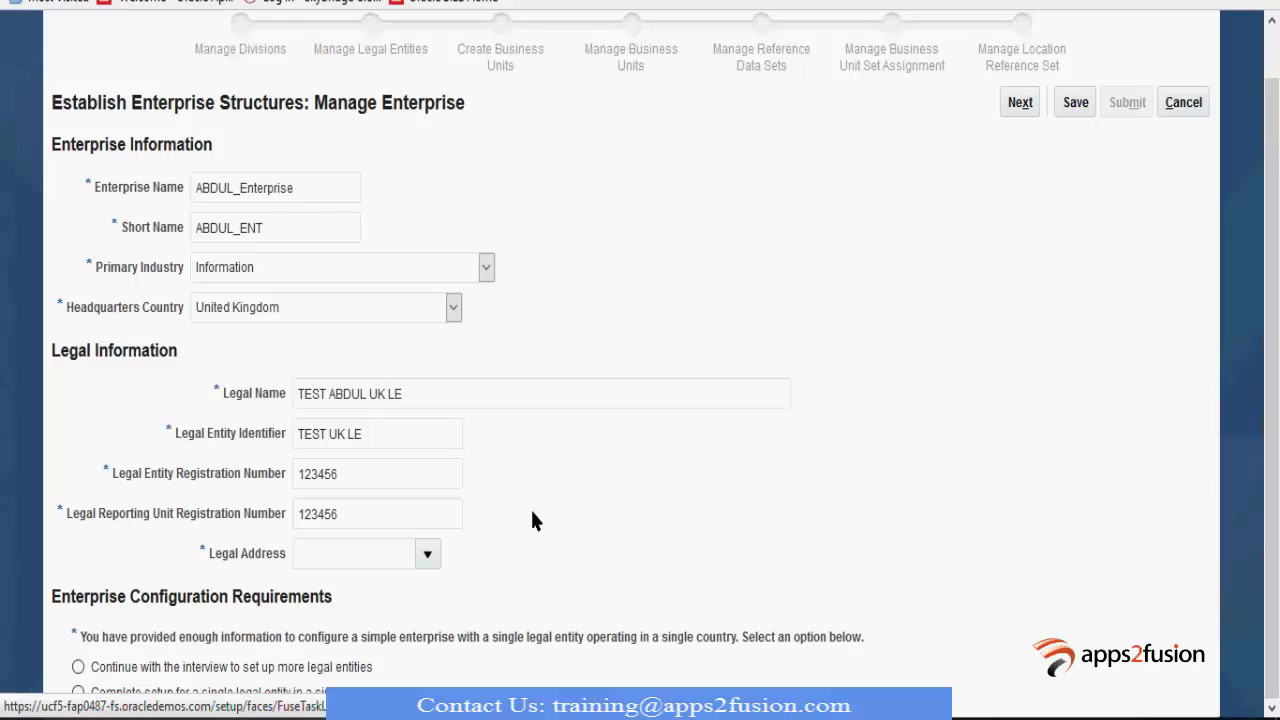
Search the existing locations for a legal address, using TEST% and a blank location name.
{"action": "left_click", "coordinate": [427, 553]}
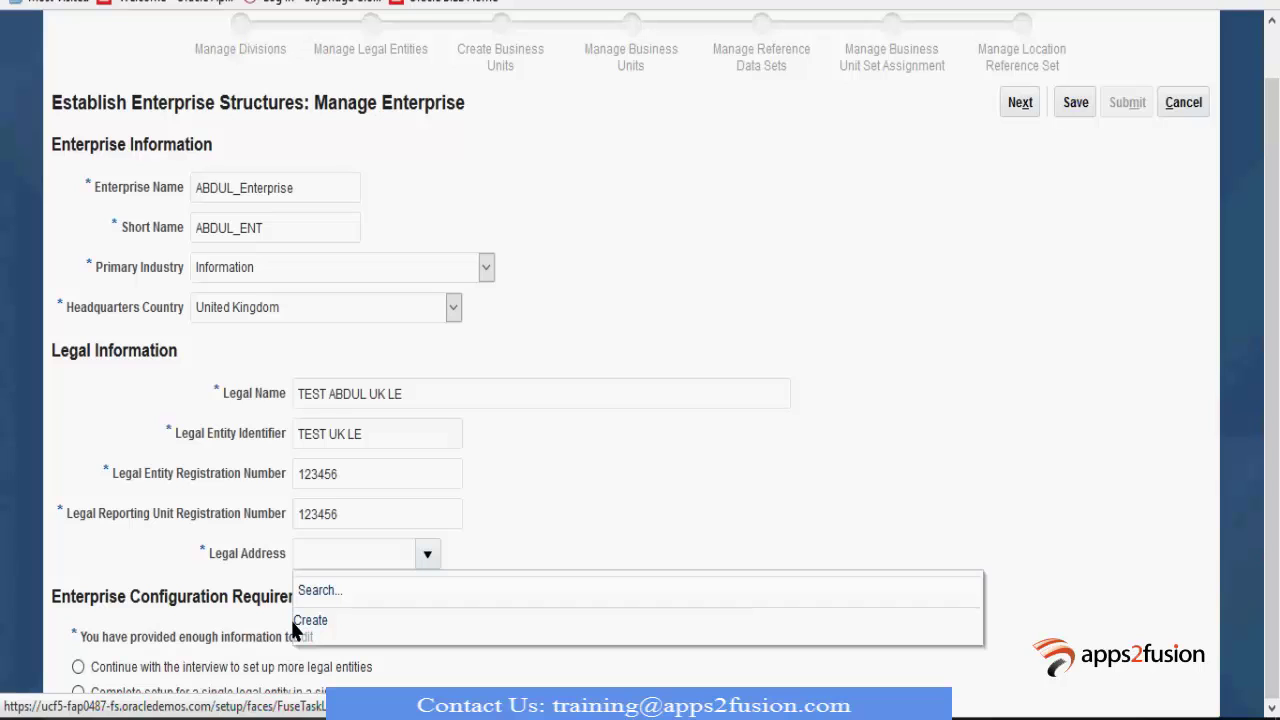
{"action": "left_click", "coordinate": [411, 584]}
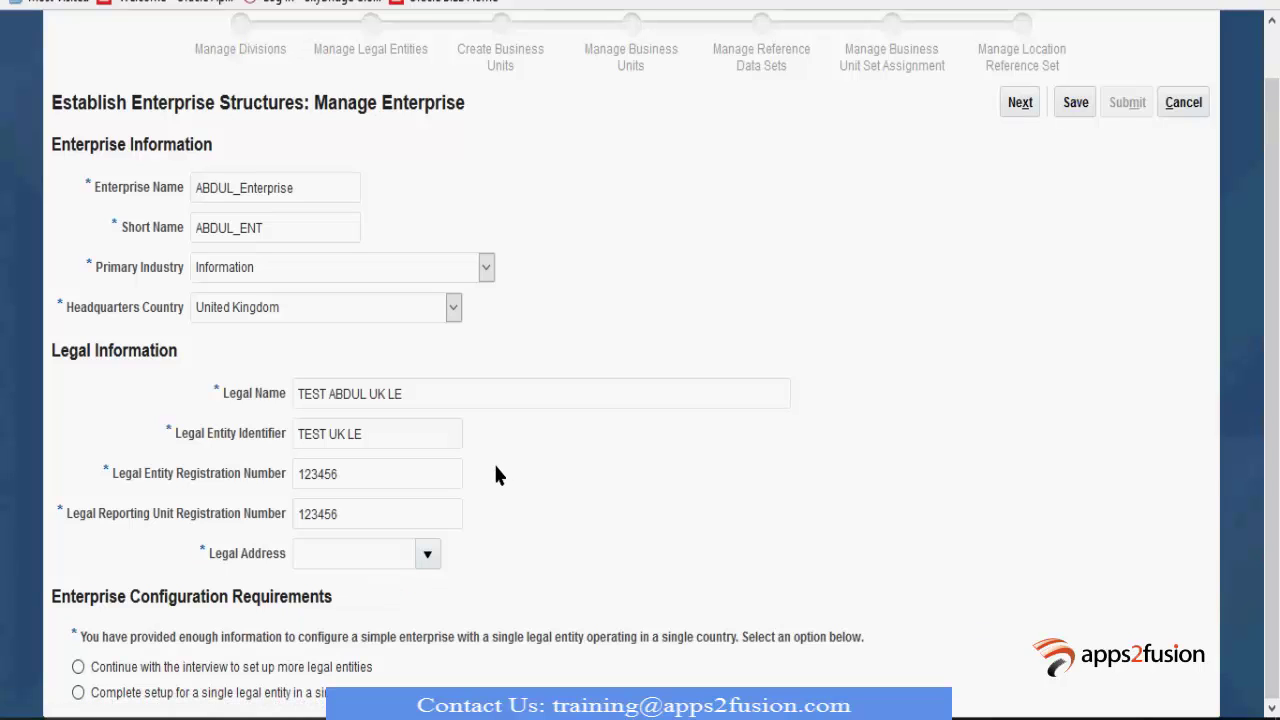
{"action": "left_click", "coordinate": [464, 322]}
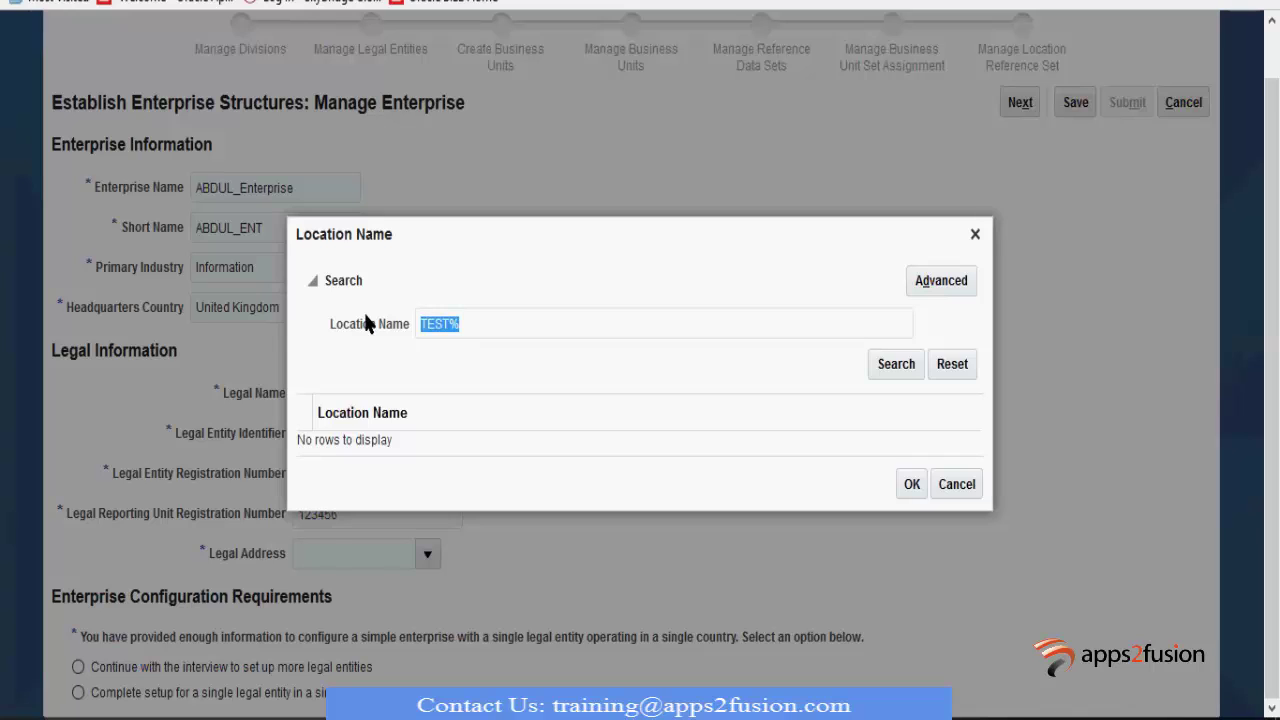
{"action": "key", "text": "BackSpace"}
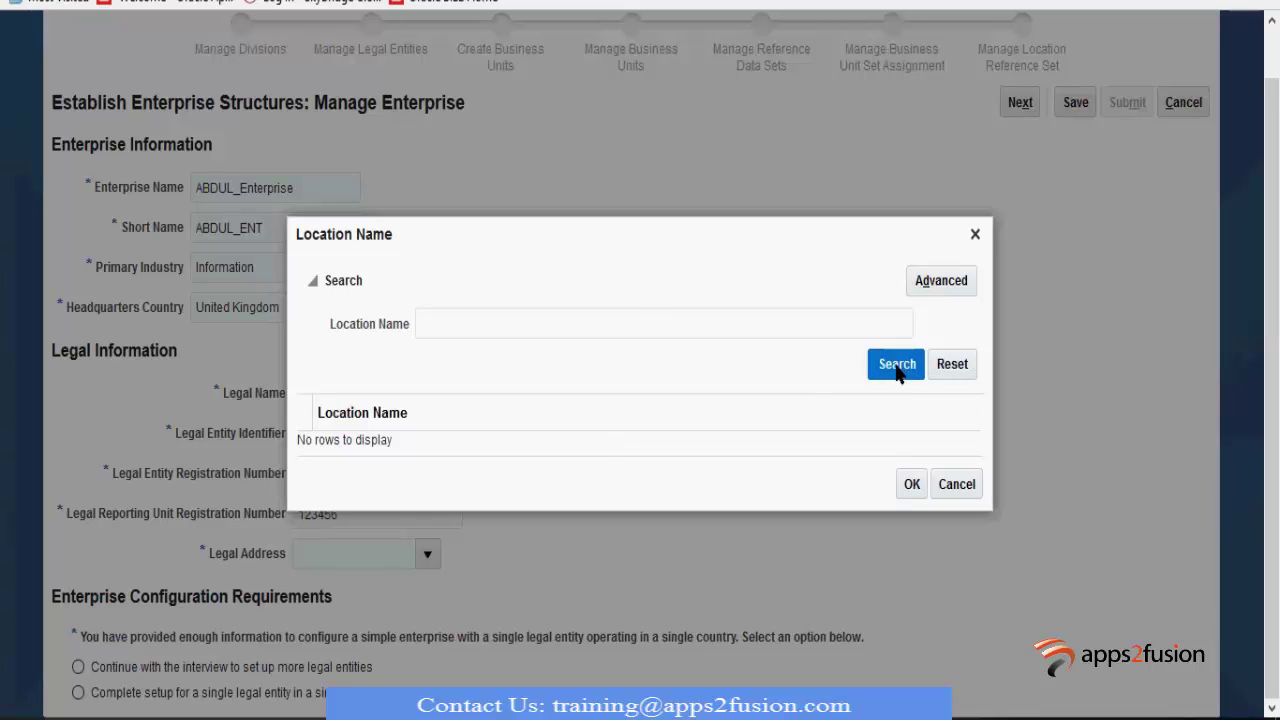
{"action": "left_click", "coordinate": [897, 364]}
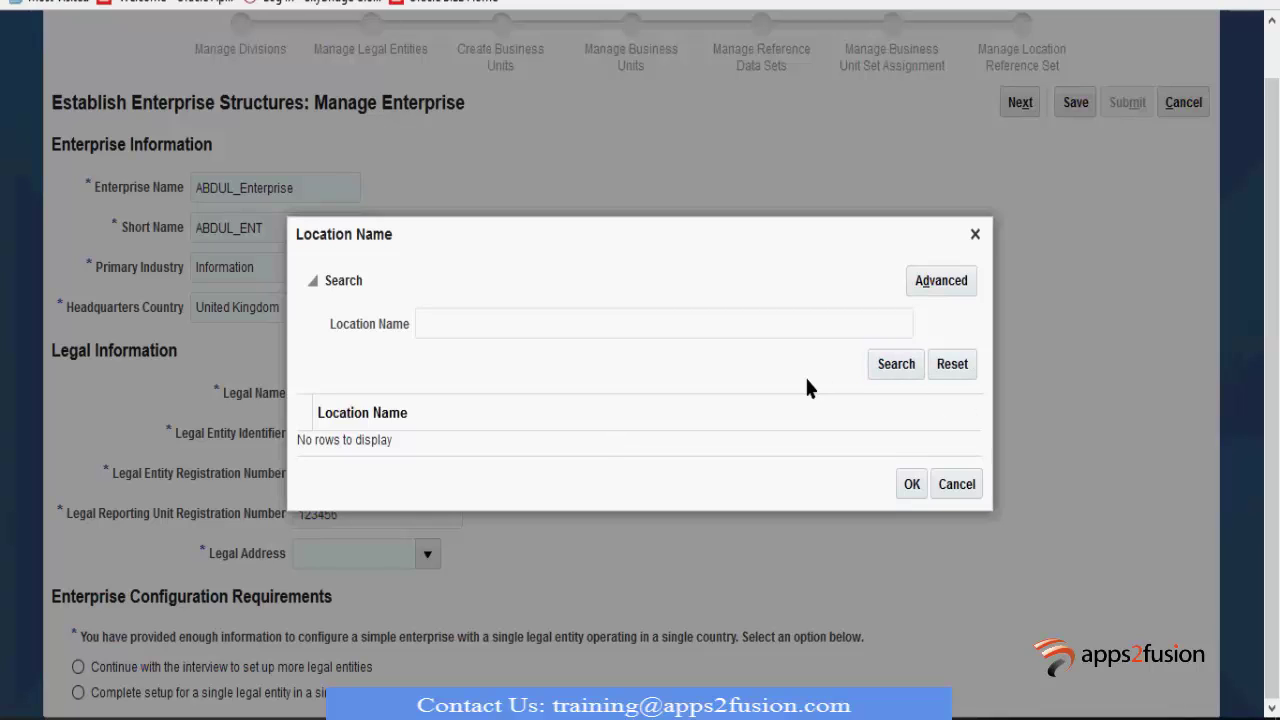
{"action": "key", "text": "Escape"}
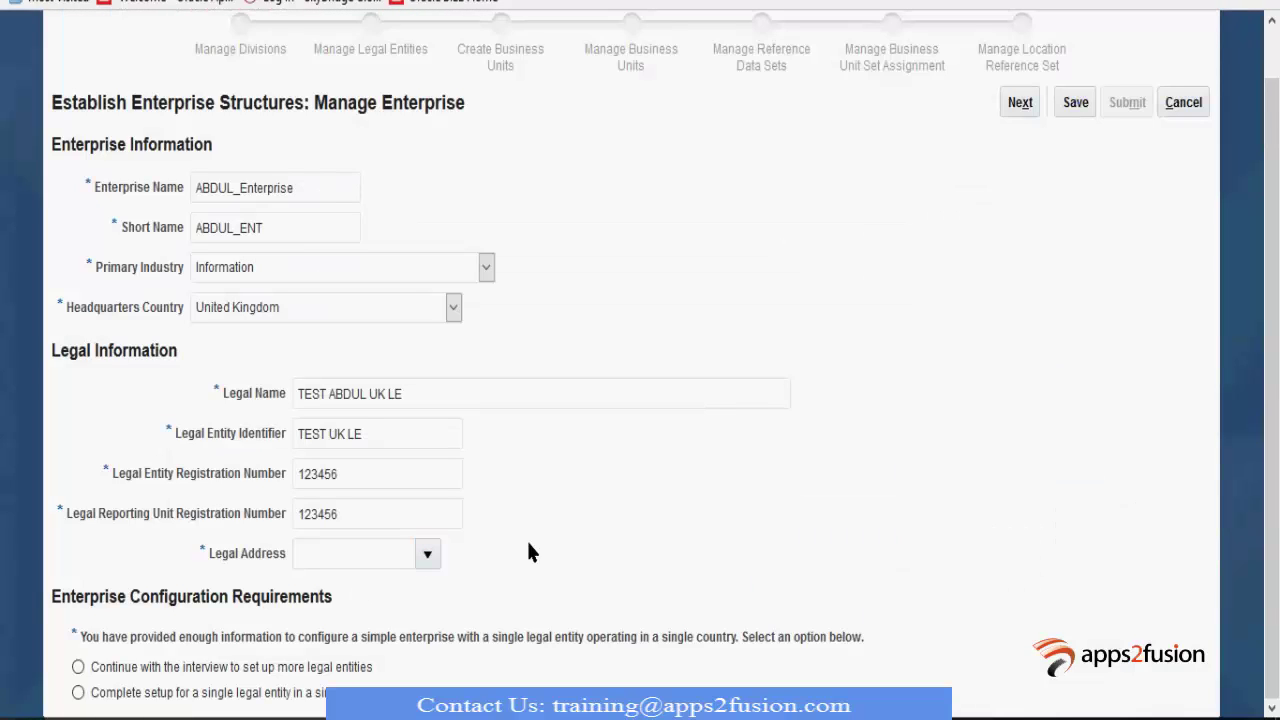
Start a new location for the legal address, naming it 143 and filling in its first address line and city.
{"action": "left_click", "coordinate": [427, 554]}
{"action": "left_click", "coordinate": [607, 354]}
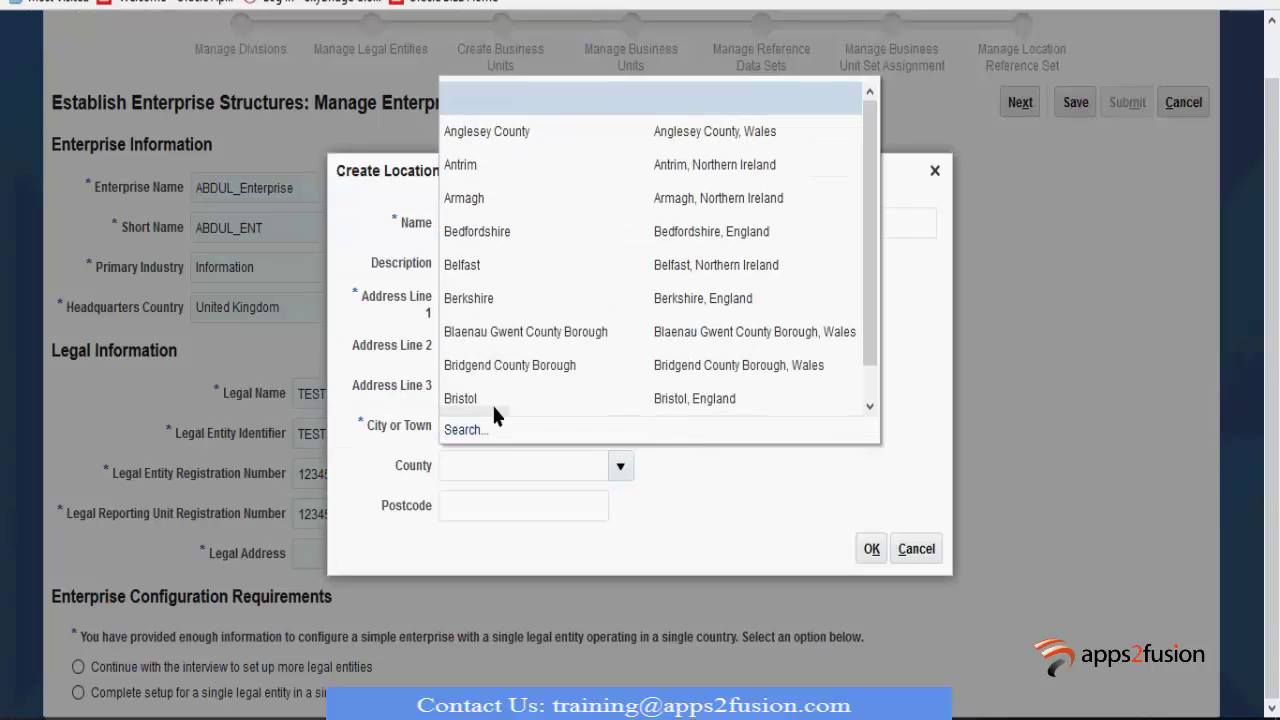
{"action": "left_click", "coordinate": [471, 431]}
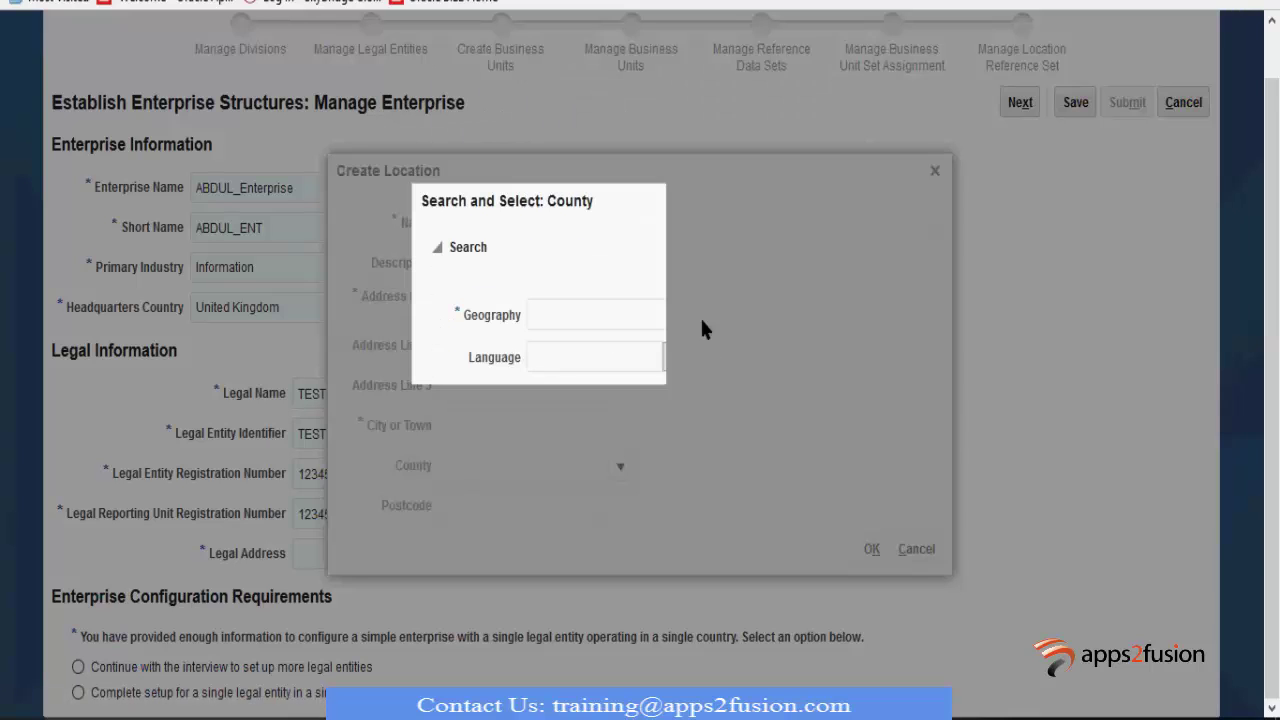
{"action": "left_click", "coordinate": [833, 514]}
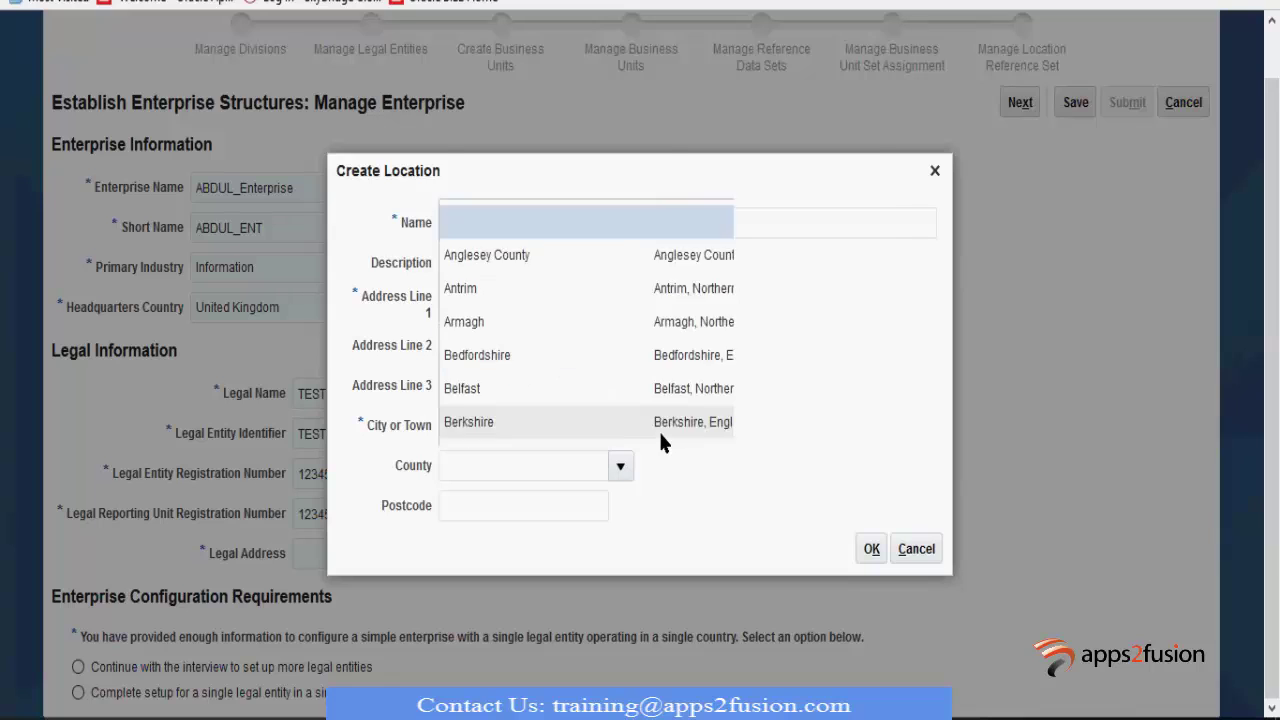
{"action": "left_click", "coordinate": [473, 220]}
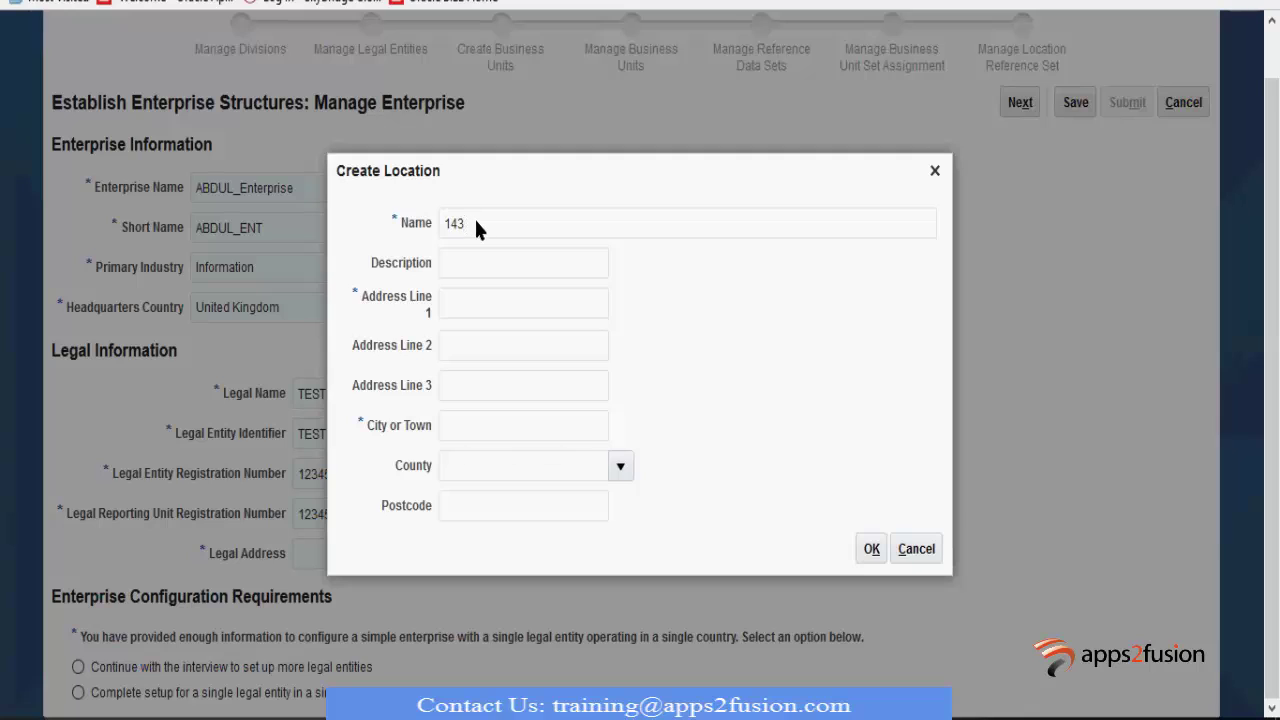
{"action": "left_click", "coordinate": [472, 308]}
{"action": "left_click", "coordinate": [458, 430]}
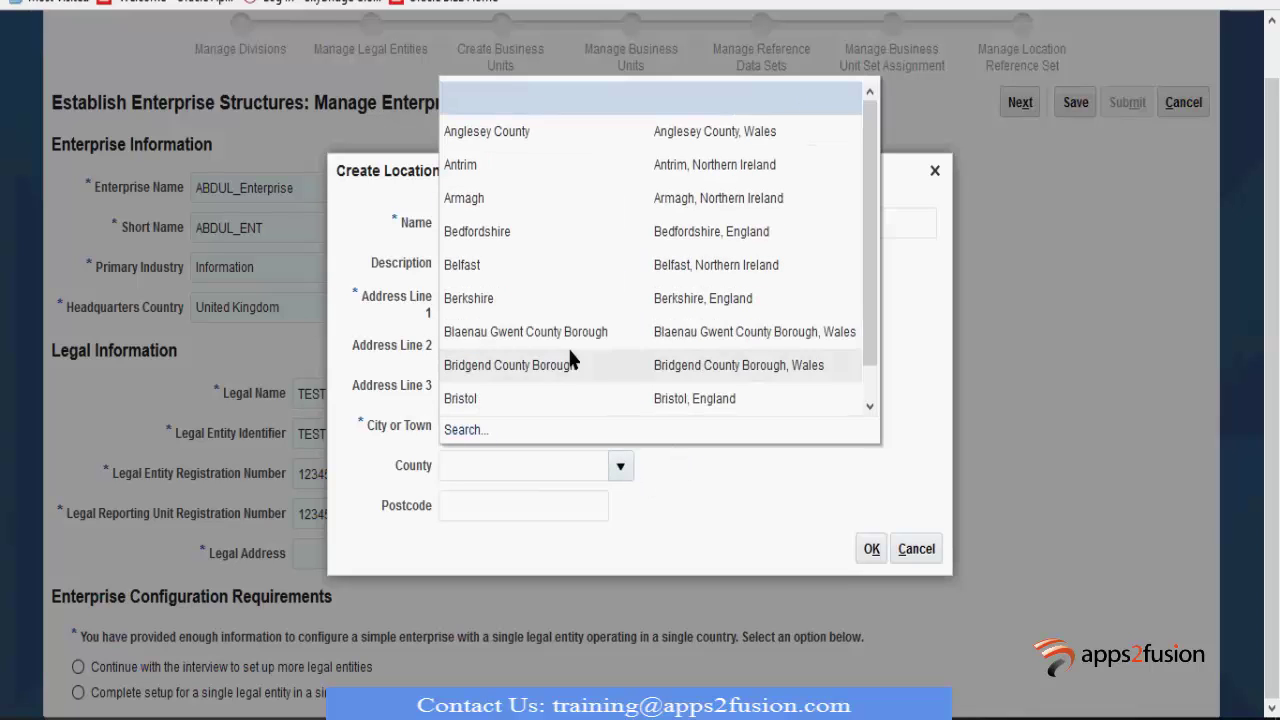
Search the counties for Hert%, select Hertfordshire, enter the location's postcode and save it as the legal address.
{"action": "left_click", "coordinate": [464, 430]}
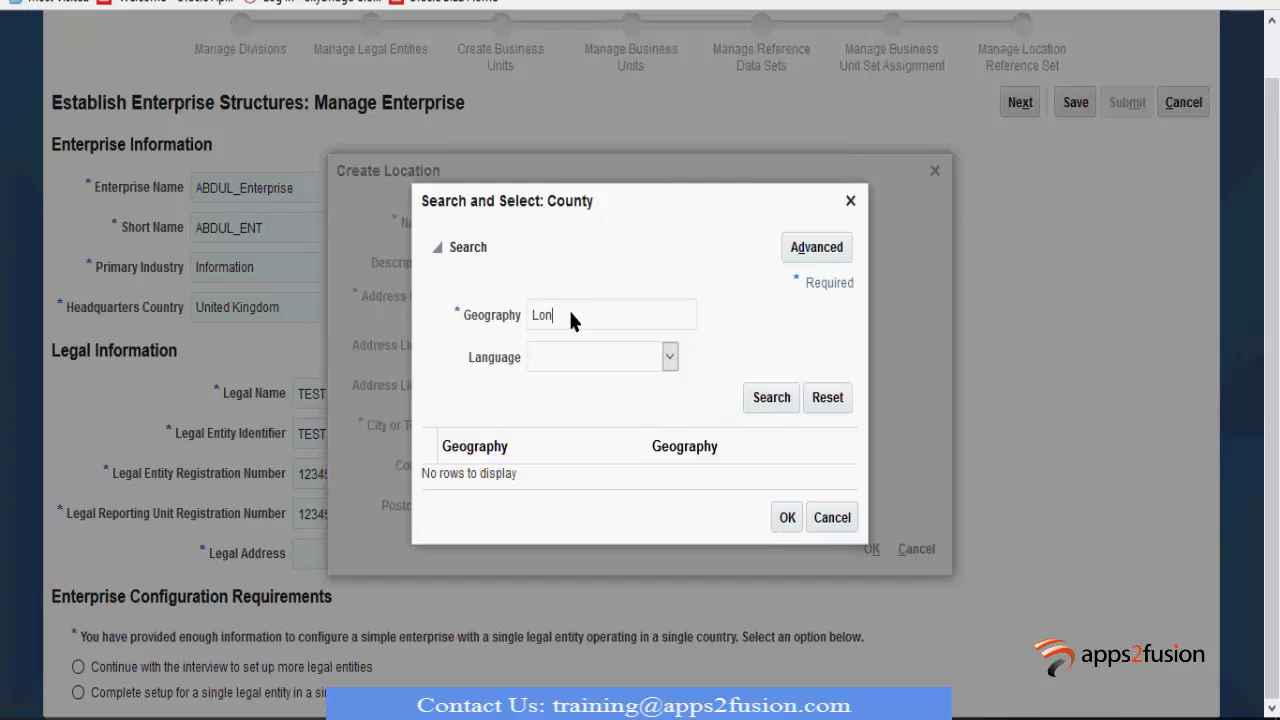
{"action": "left_click", "coordinate": [766, 398]}
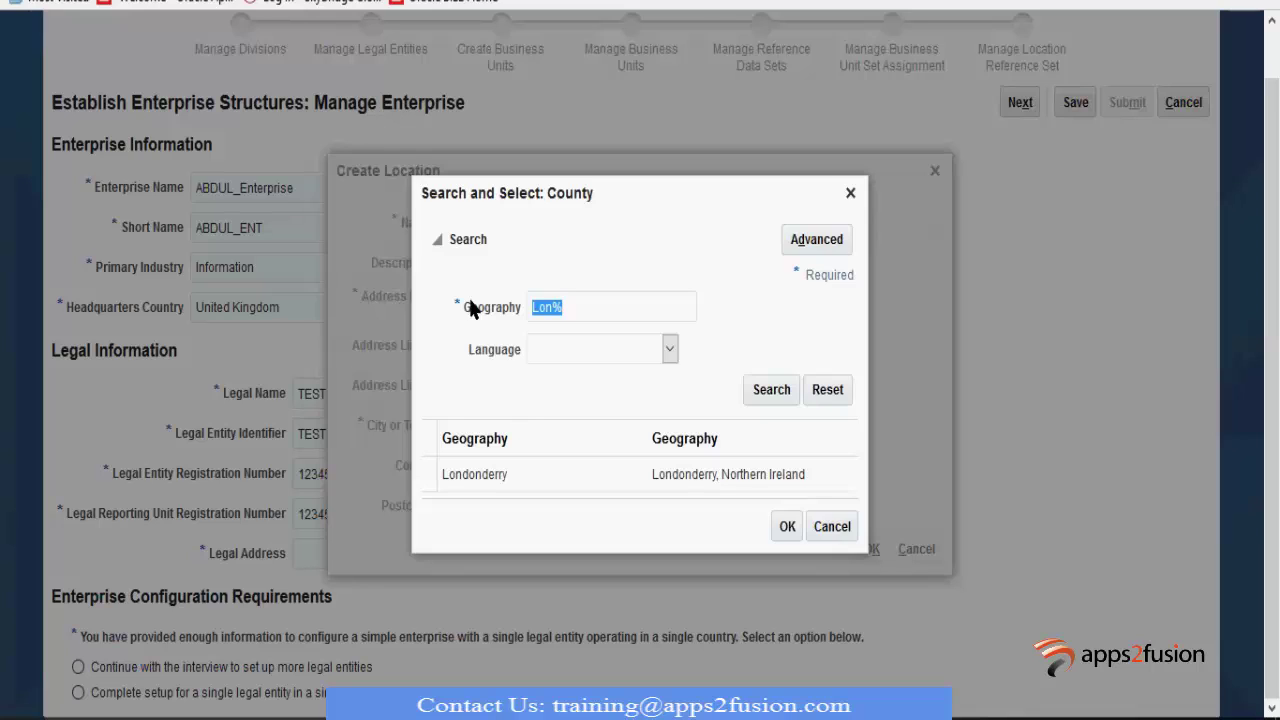
{"action": "type", "text": "SCRT"}
{"action": "left_click_drag", "start_coordinate": [565, 300], "coordinate": [509, 309]}
{"action": "type", "text": "Hert%"}
{"action": "left_click", "coordinate": [778, 388]}
{"action": "left_click", "coordinate": [495, 474]}
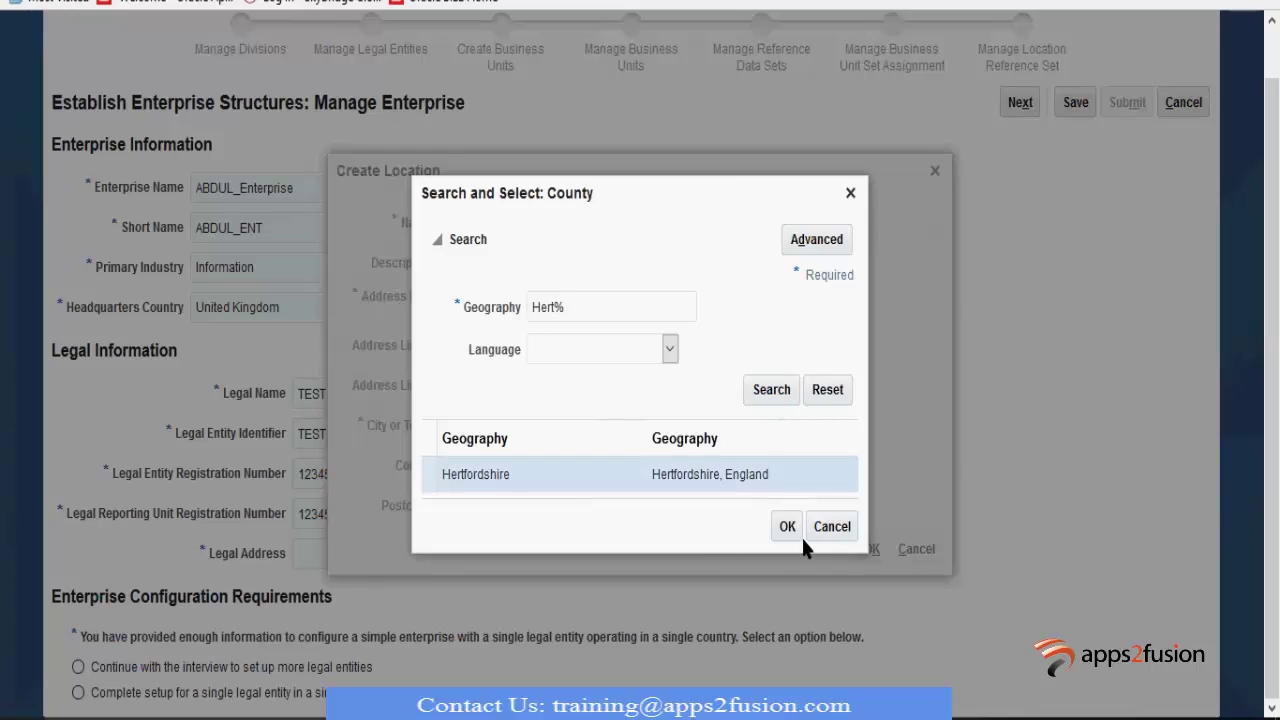
{"action": "left_click", "coordinate": [787, 526]}
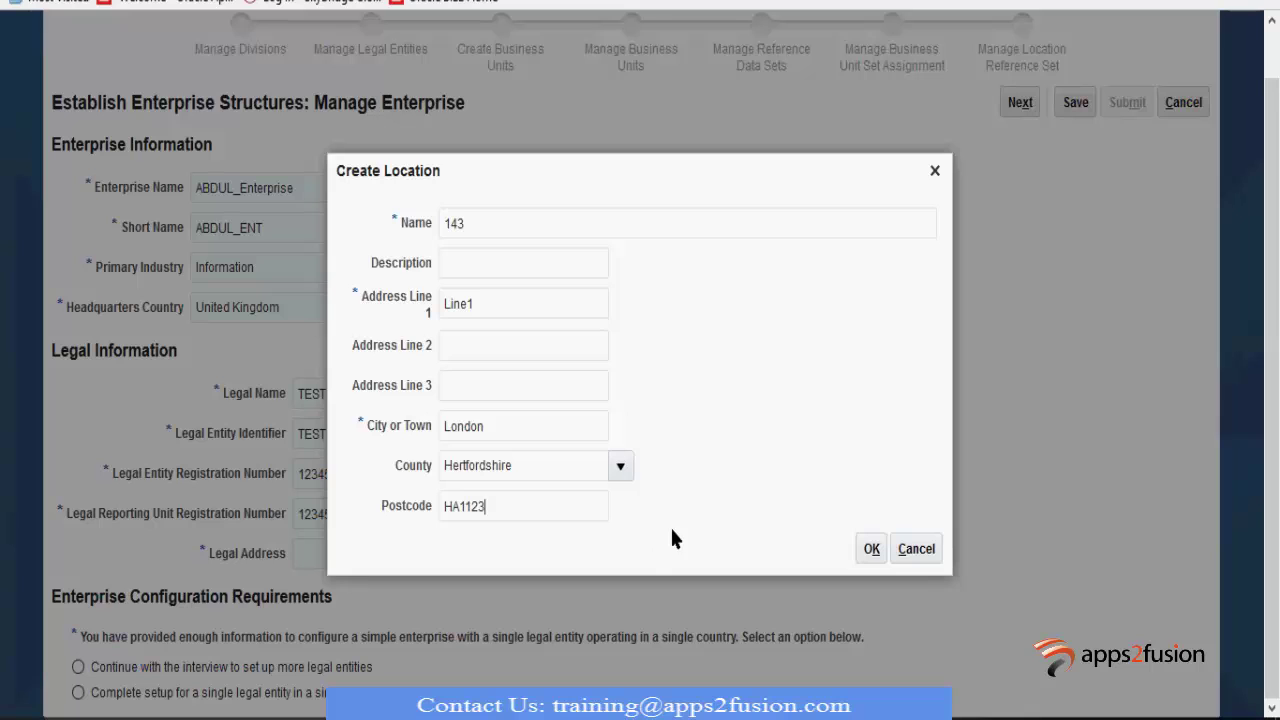
{"action": "left_click", "coordinate": [873, 548]}
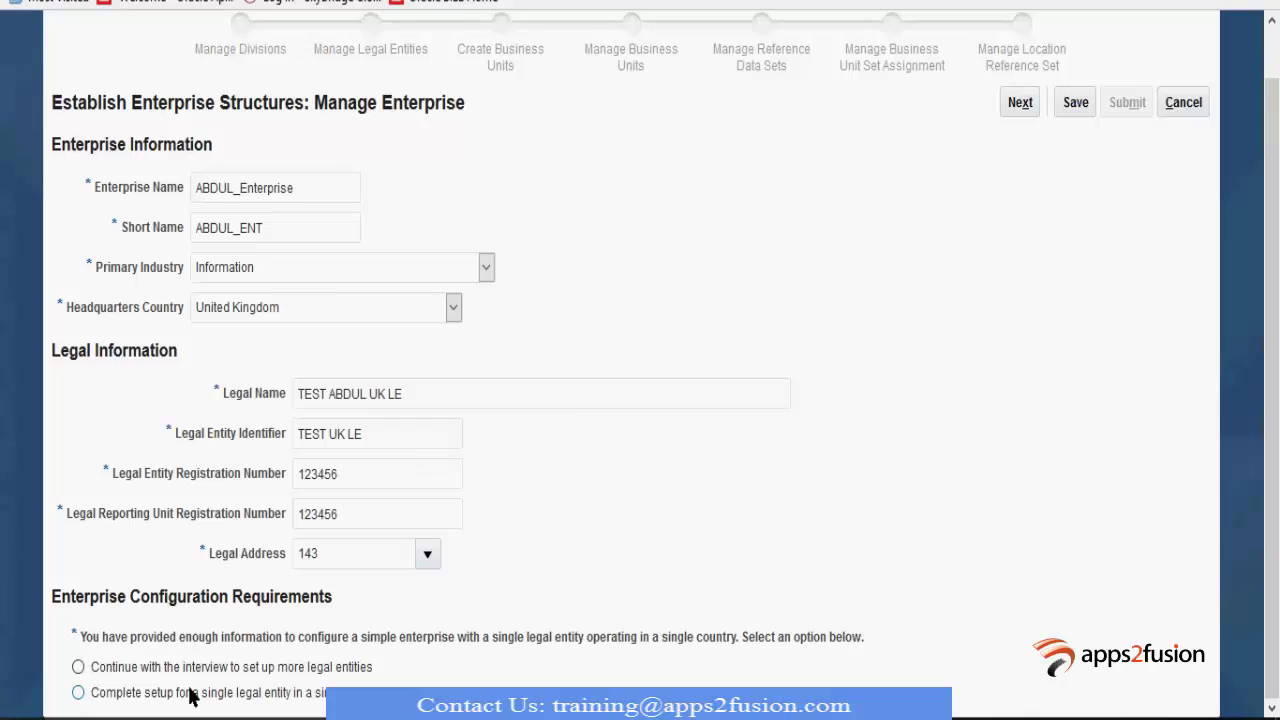
Choose to complete setup for a single legal entity and review the resulting divisions, legal entities, business units and reference data sets.
{"action": "left_click", "coordinate": [78, 692]}
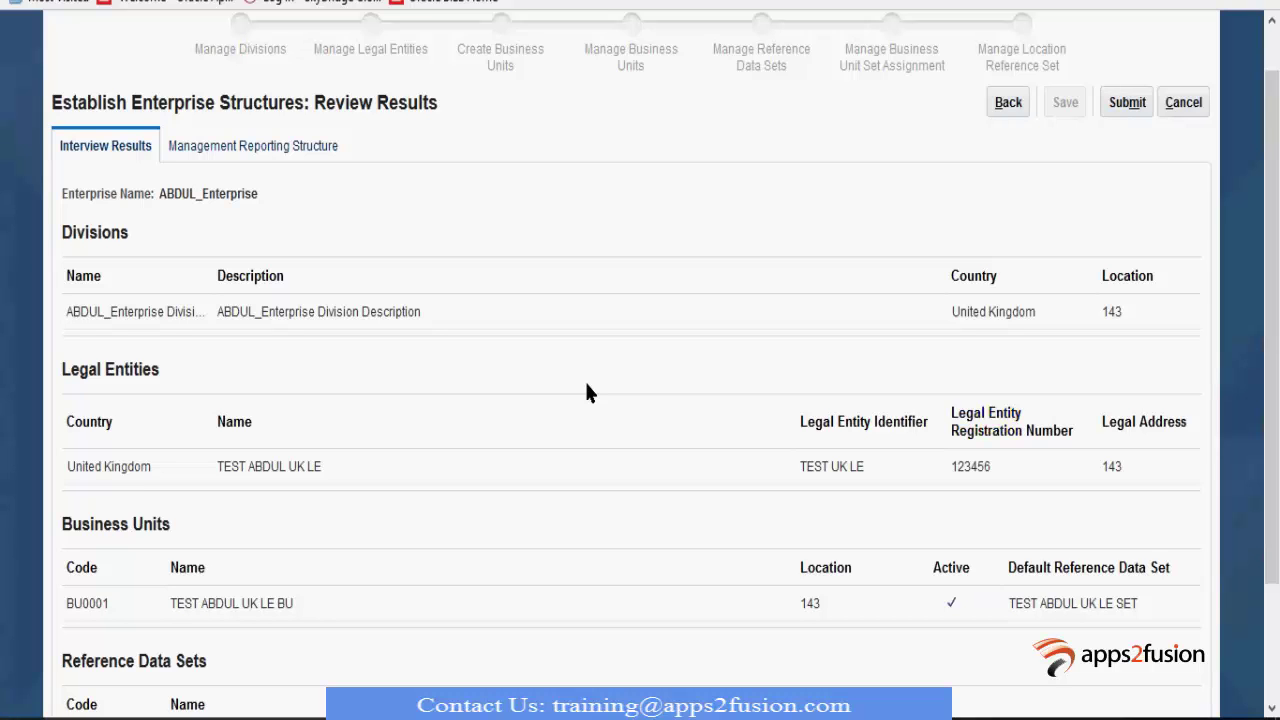
{"action": "scroll", "coordinate": [587, 390], "scroll_direction": "down", "scroll_amount": 3}
{"action": "scroll", "coordinate": [587, 390], "scroll_direction": "up", "scroll_amount": 4}
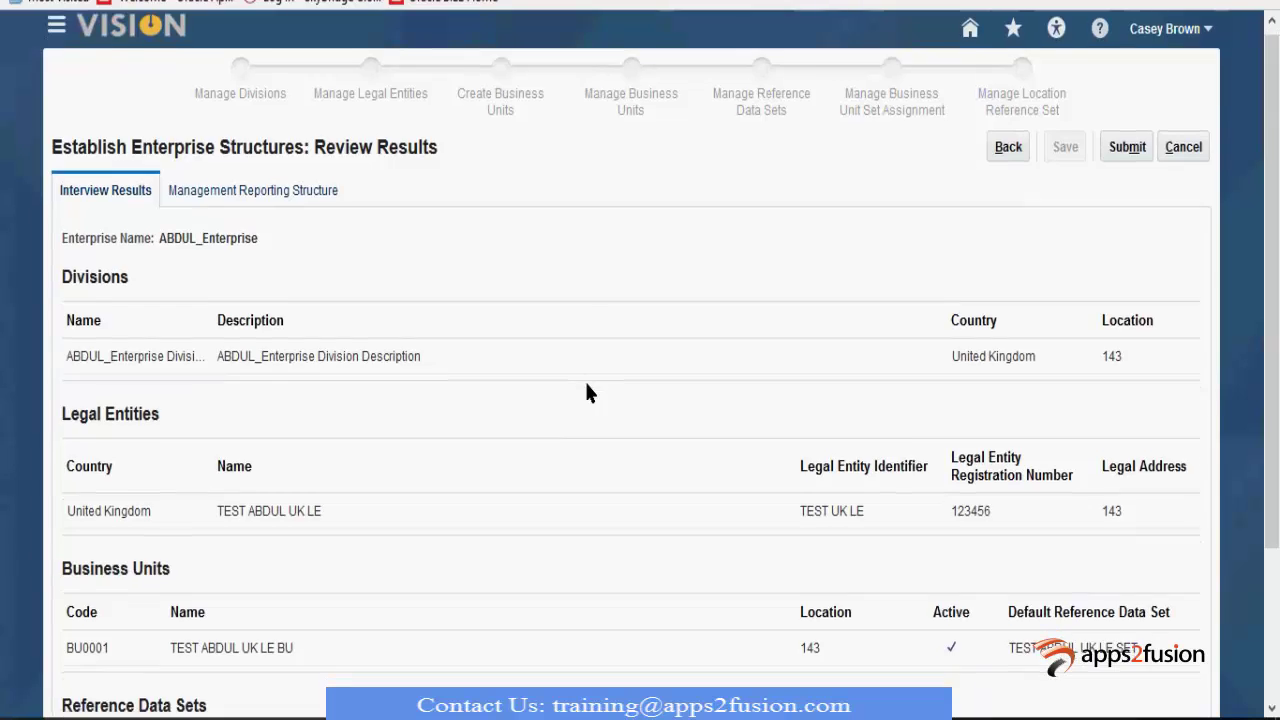
{"action": "scroll", "coordinate": [587, 390], "scroll_direction": "down", "scroll_amount": 2}
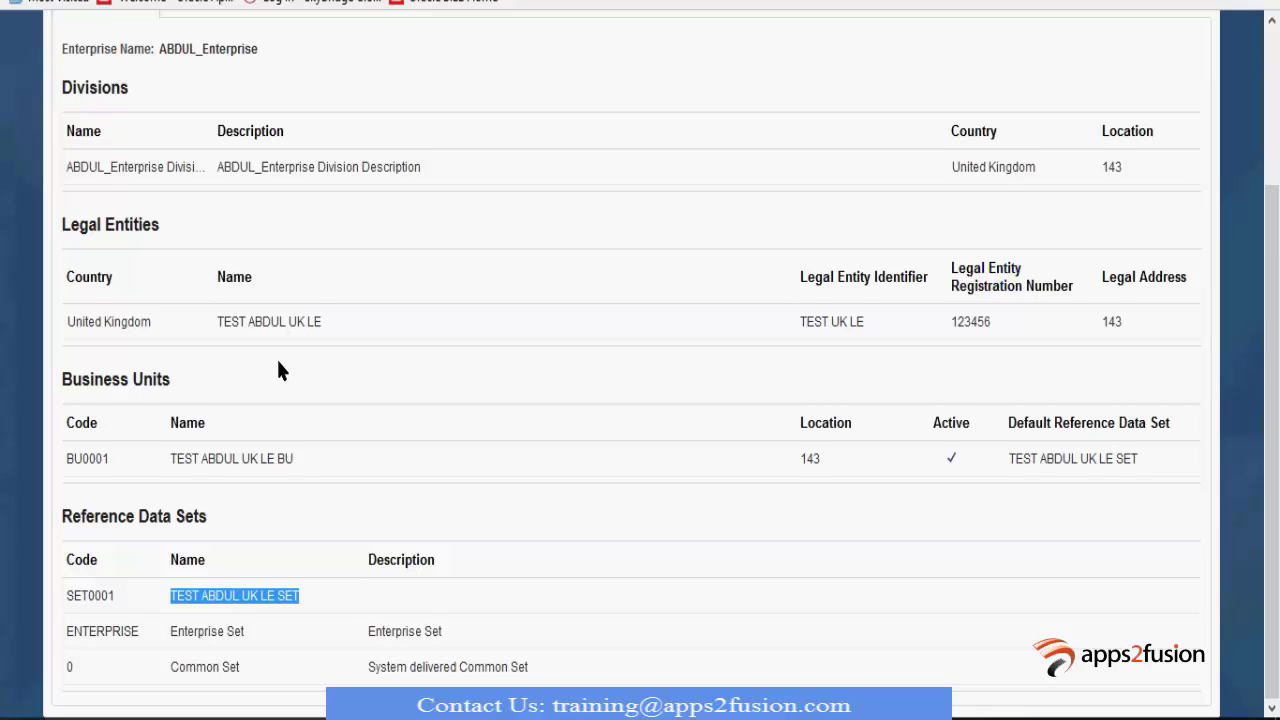
{"action": "scroll", "coordinate": [278, 370], "scroll_direction": "up", "scroll_amount": 3}
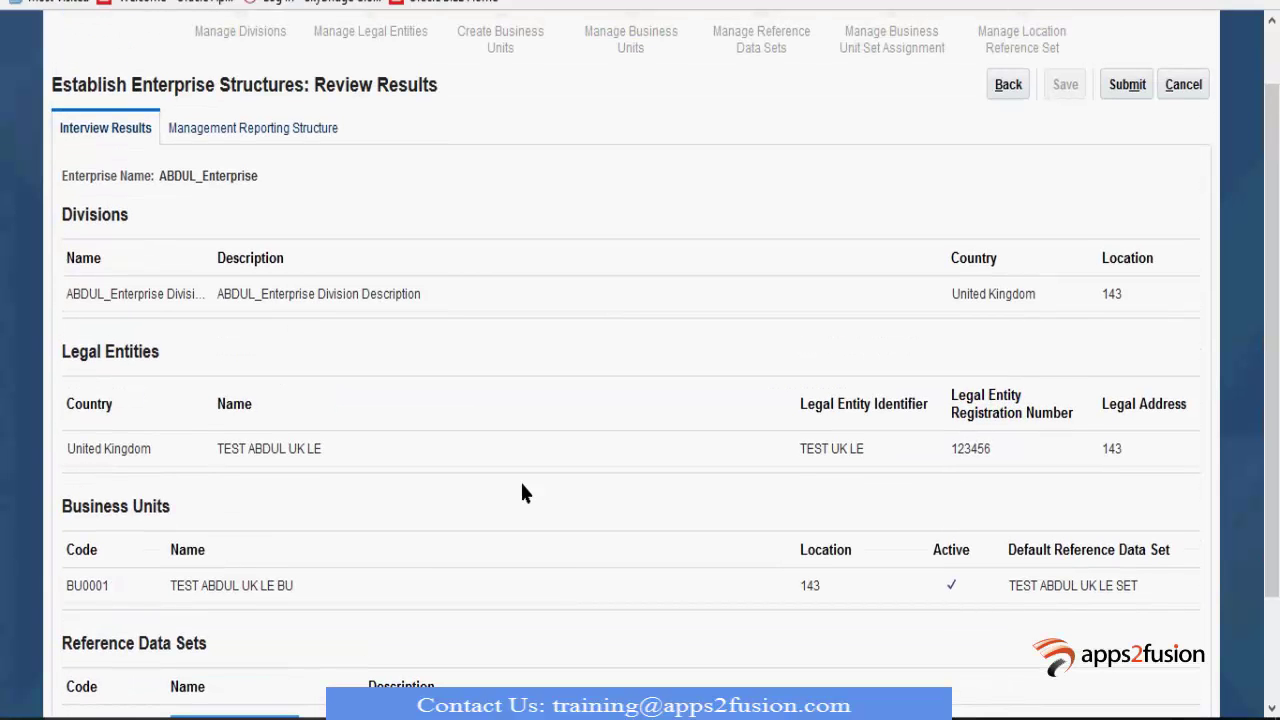
Examine the Ultimate Holding Company and Division nodes in the management reporting structure, and return to the interview results.
{"action": "left_click", "coordinate": [298, 138]}
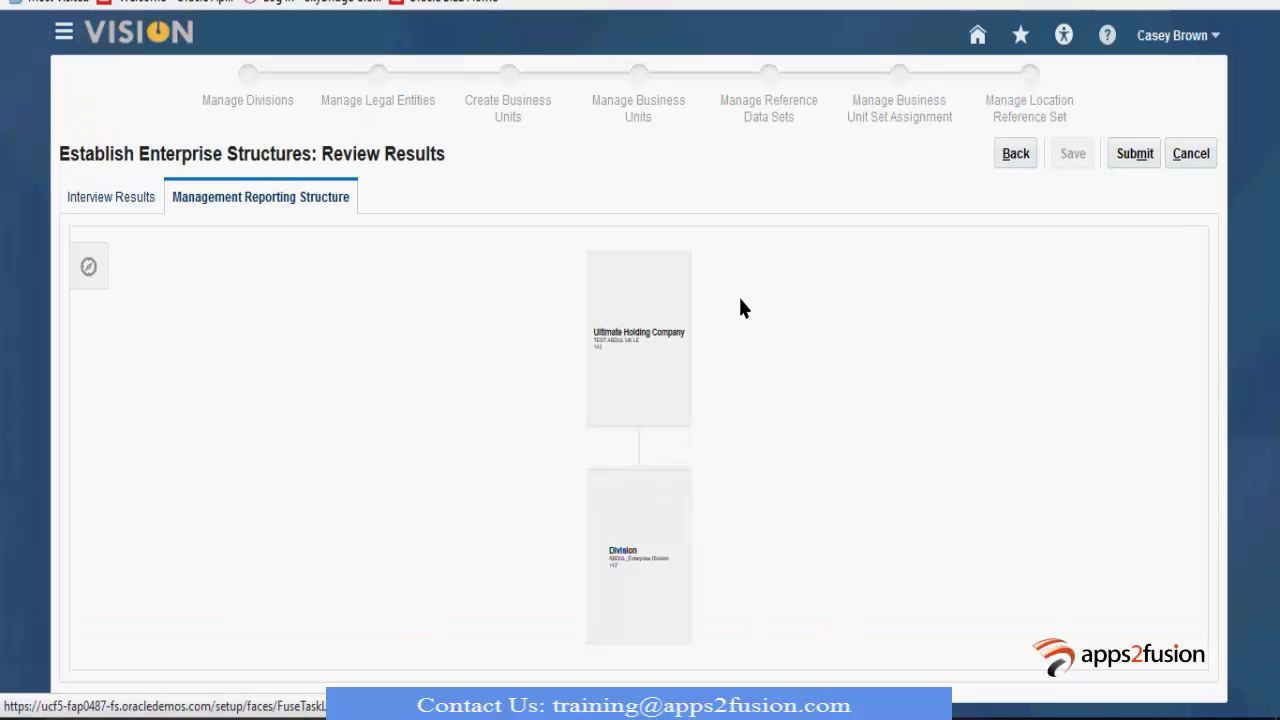
{"action": "left_click", "coordinate": [655, 515]}
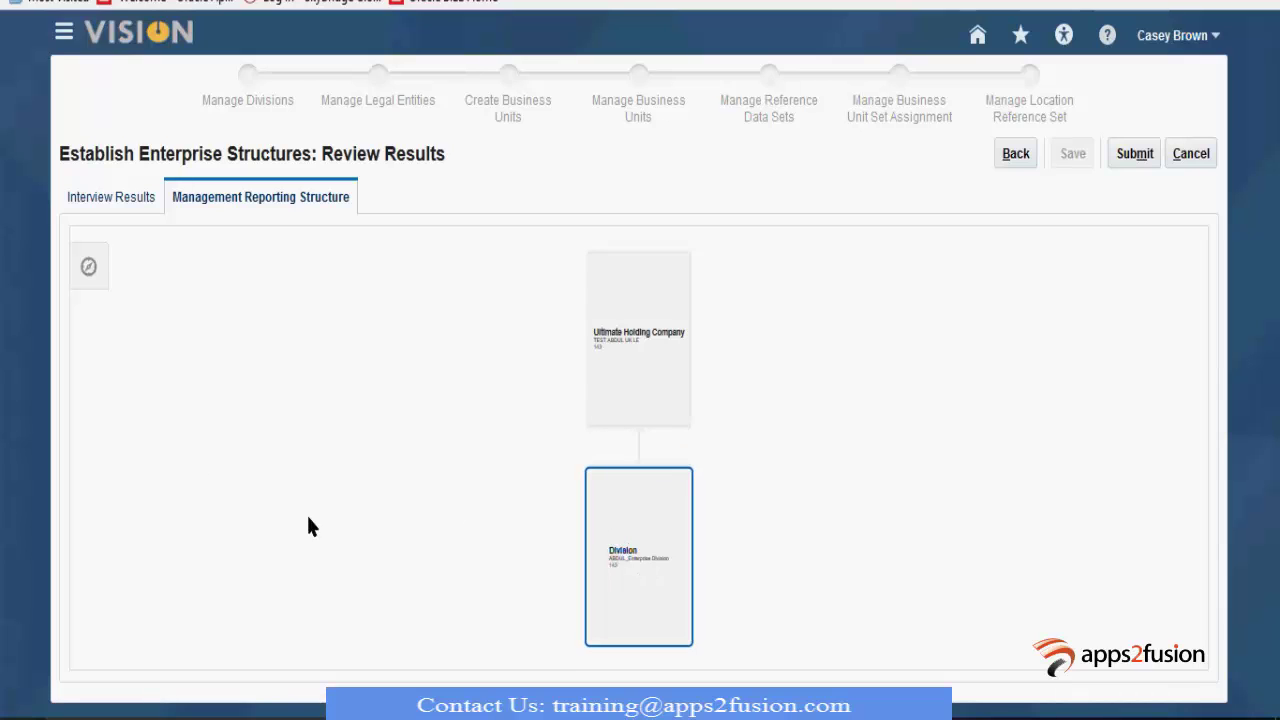
{"action": "scroll", "coordinate": [405, 550], "scroll_direction": "down", "scroll_amount": 1}
{"action": "scroll", "coordinate": [405, 550], "scroll_direction": "up", "scroll_amount": 1}
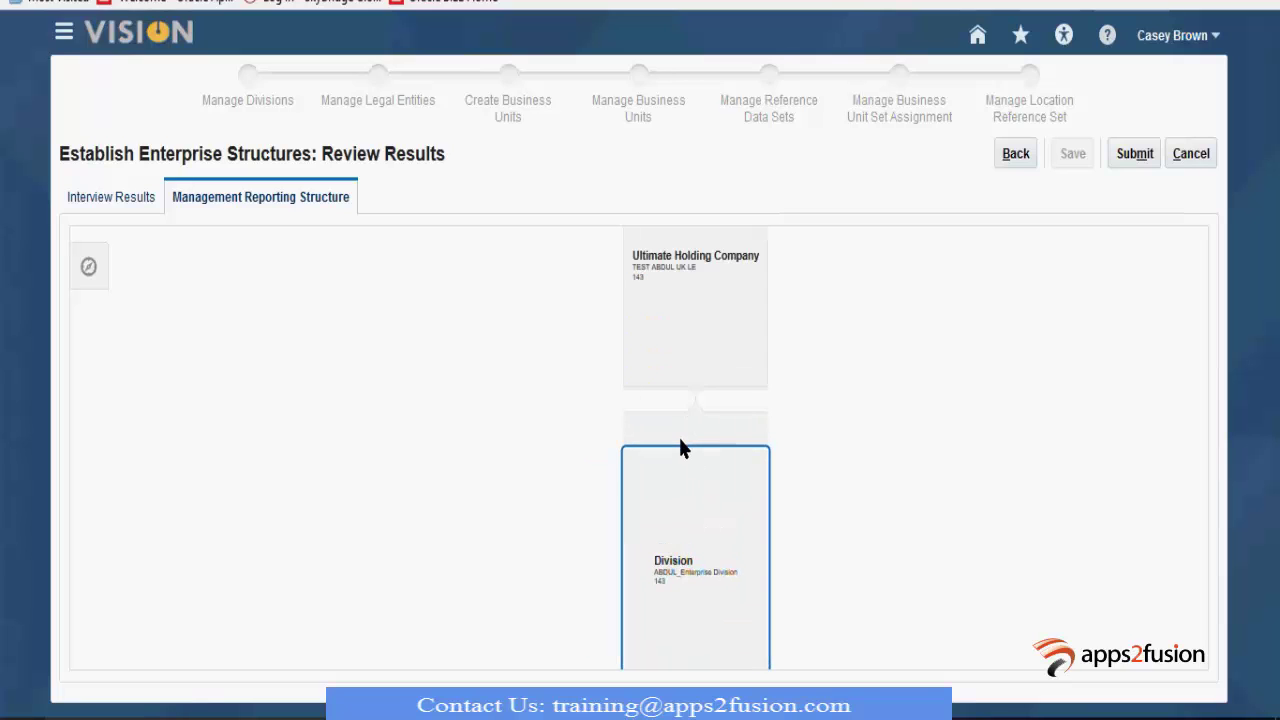
{"action": "left_click", "coordinate": [683, 285]}
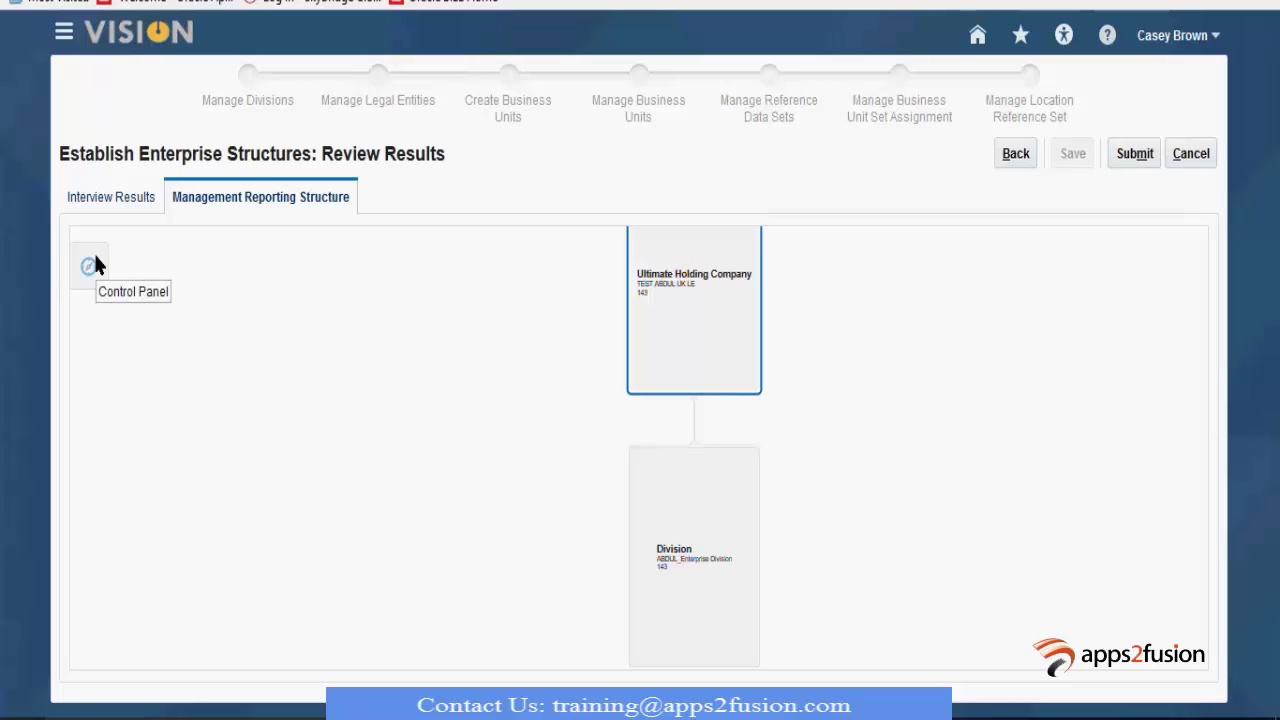
{"action": "scroll", "coordinate": [394, 432], "scroll_direction": "down", "scroll_amount": 1}
{"action": "scroll", "coordinate": [557, 415], "scroll_direction": "down", "scroll_amount": 2}
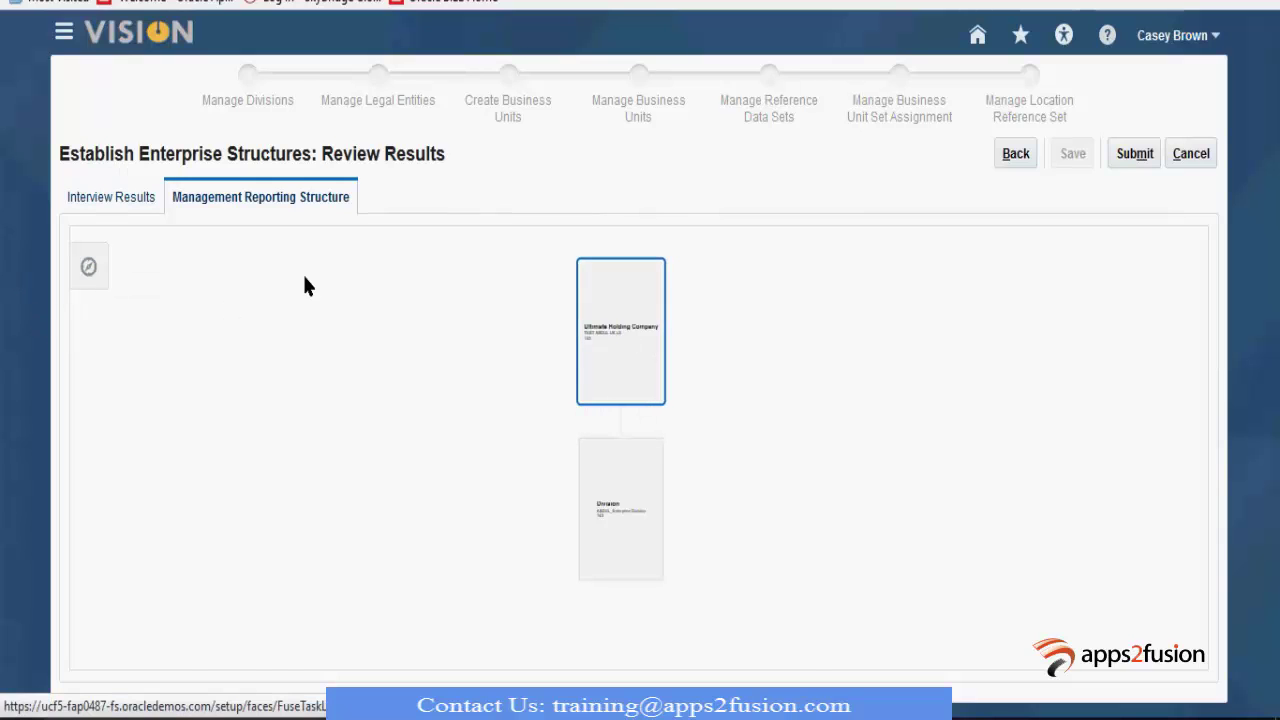
{"action": "scroll", "coordinate": [540, 494], "scroll_direction": "down", "scroll_amount": 1}
{"action": "scroll", "coordinate": [540, 487], "scroll_direction": "down", "scroll_amount": 3}
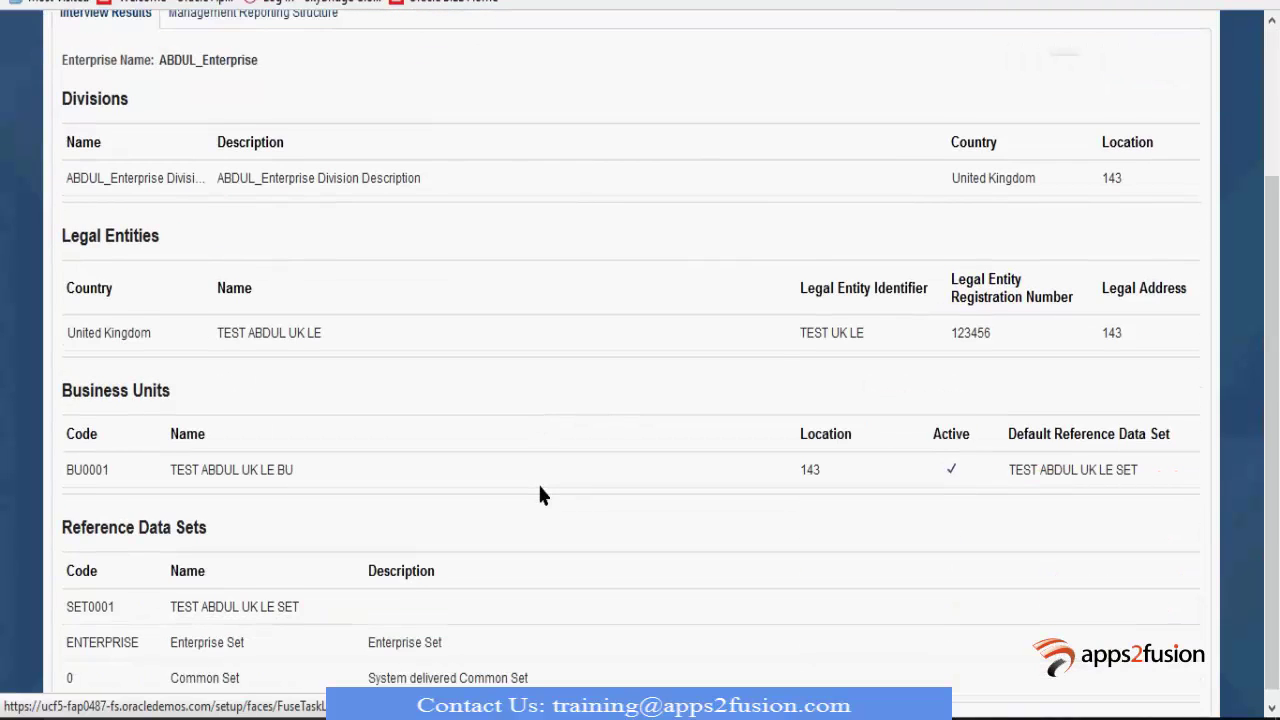
Go back to the enterprise details, choose to continue the interview to set up more legal entities, and proceed to managing divisions.
{"action": "scroll", "coordinate": [540, 487], "scroll_direction": "up", "scroll_amount": 3}
{"action": "left_click", "coordinate": [1009, 153]}
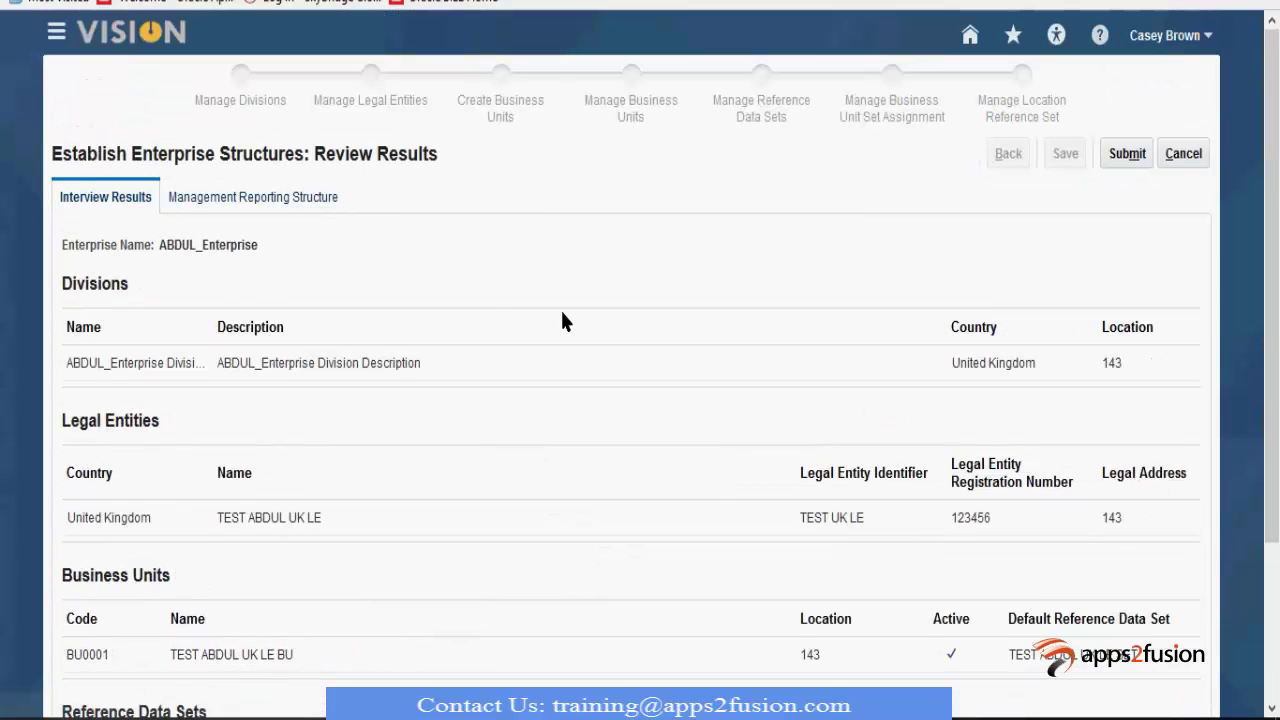
{"action": "scroll", "coordinate": [560, 516], "scroll_direction": "down", "scroll_amount": 1}
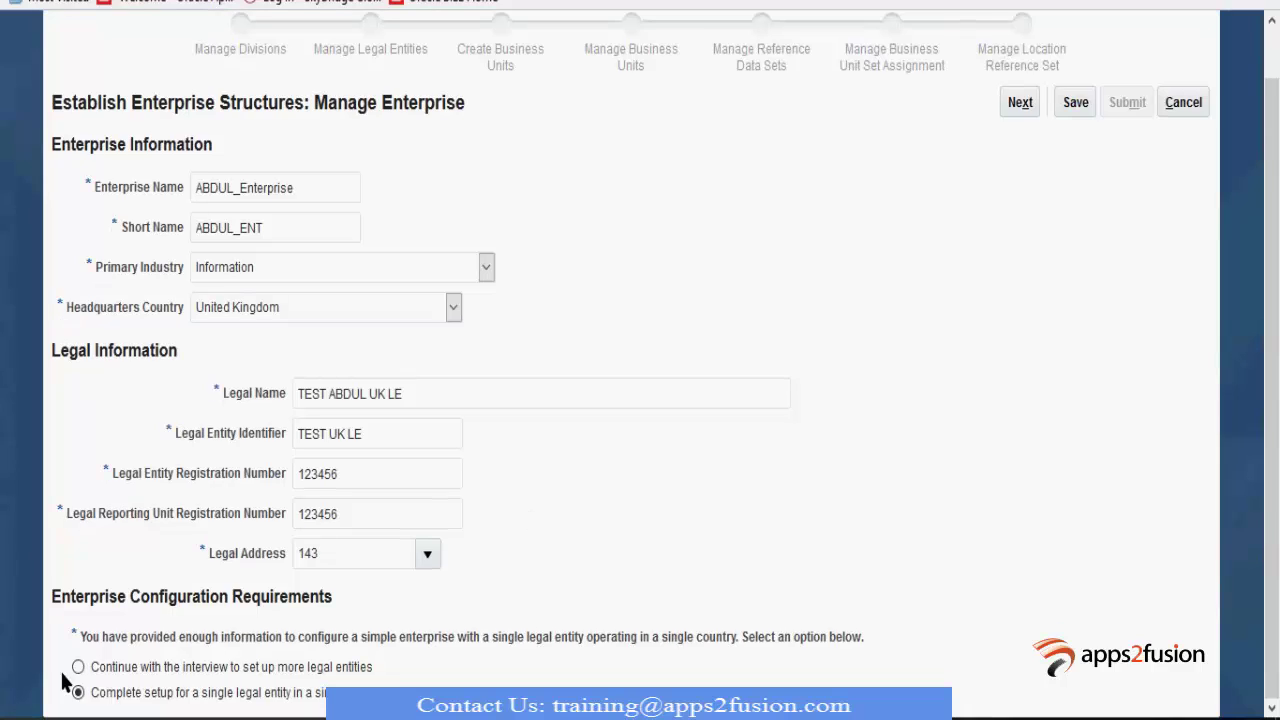
{"action": "left_click", "coordinate": [78, 666]}
{"action": "left_click", "coordinate": [1020, 102]}
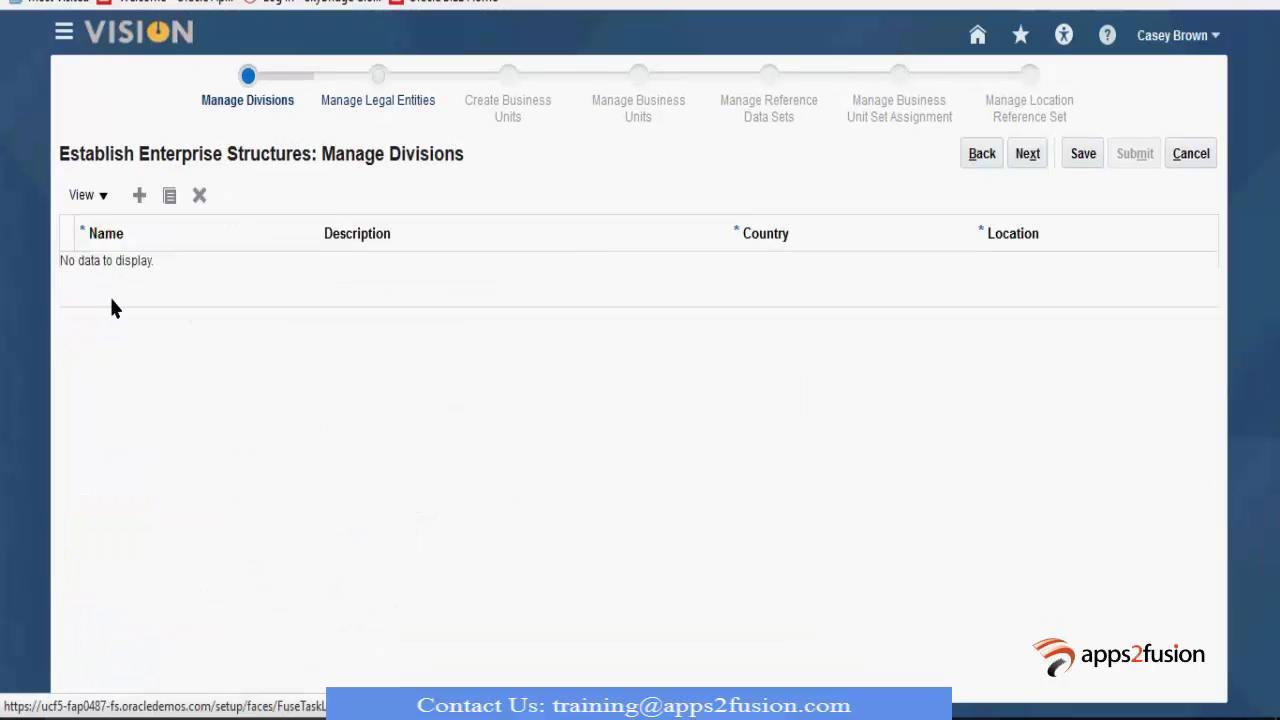